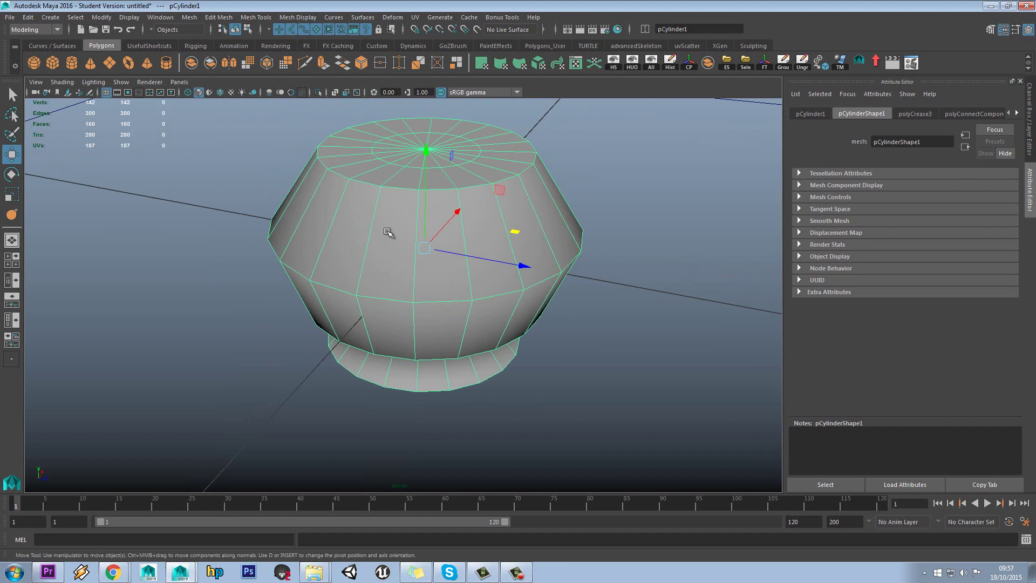
Select the pot's widest edge loop in edge component mode and turn on the smooth mesh preview.
right_click(395, 223)
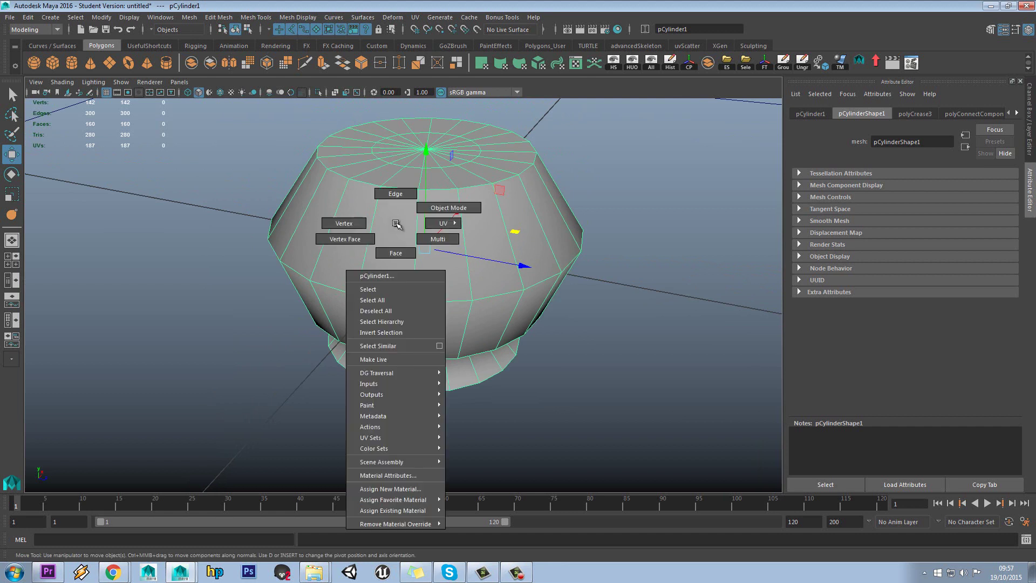
left_click(395, 194)
double_click(387, 302)
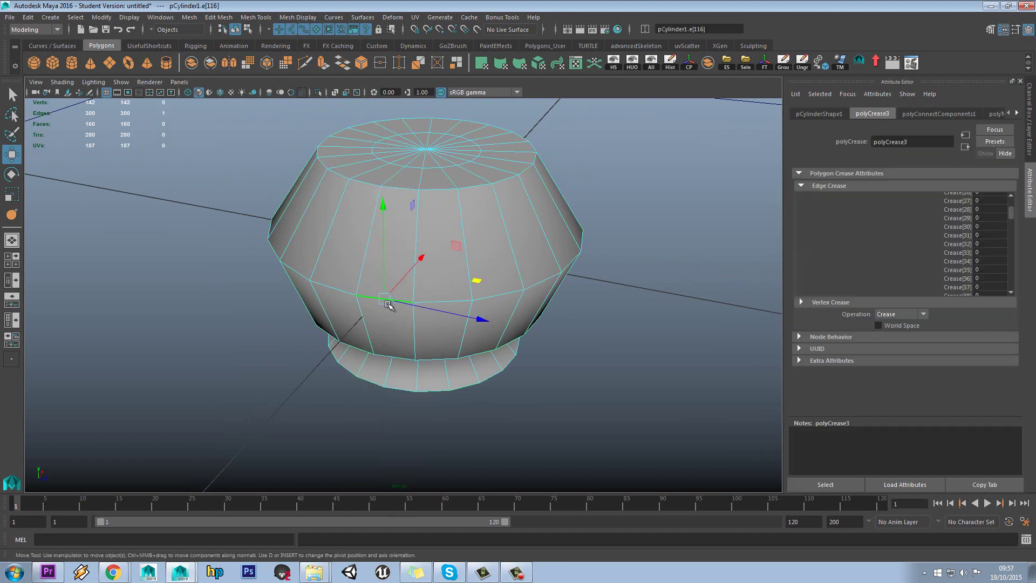
left_click_drag(387, 302, 454, 297, "alt")
key("3")
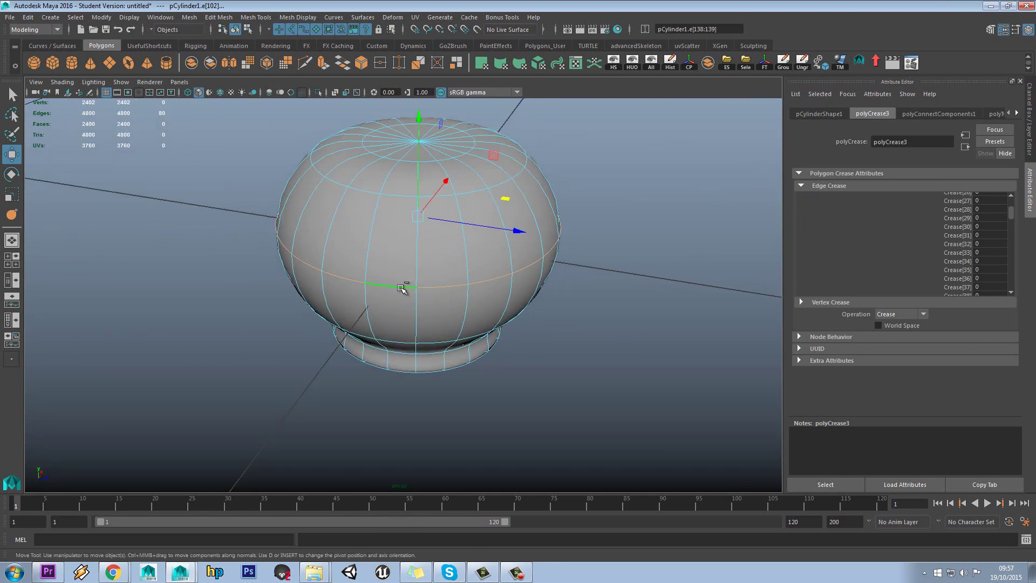
Activate the Crease Tool with its settings shown and crease the widest edge loop into a hard edge.
right_click_drag(402, 288, 408, 339, "shift")
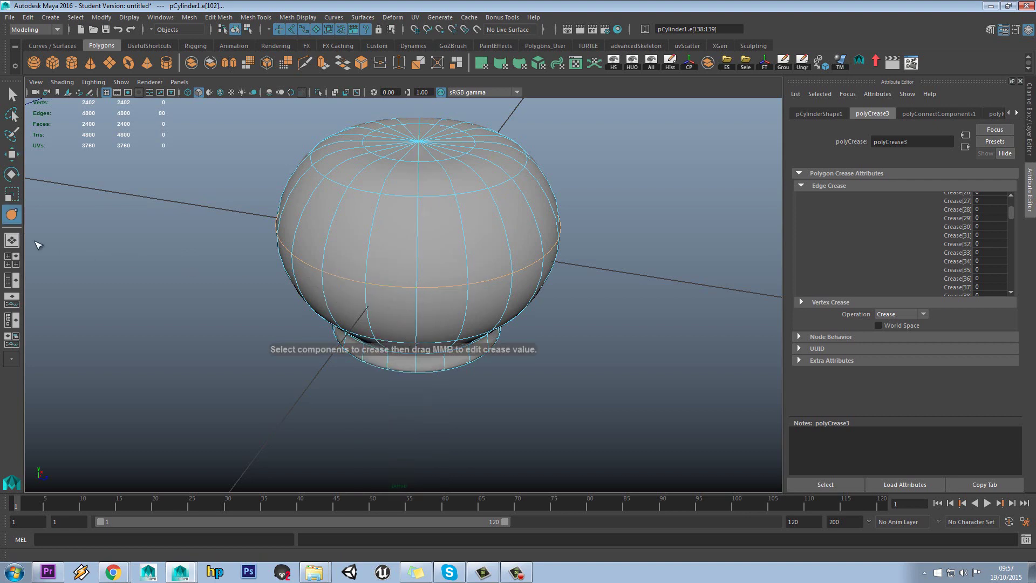
double_click(11, 214)
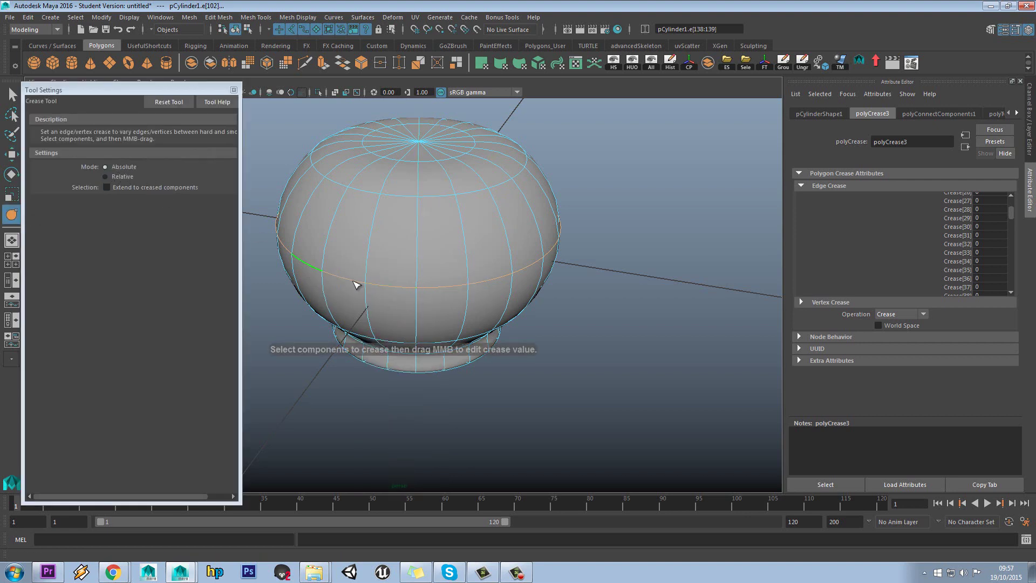
left_click_drag(388, 285, 418, 282, "alt")
middle_click_drag(406, 292, 562, 285)
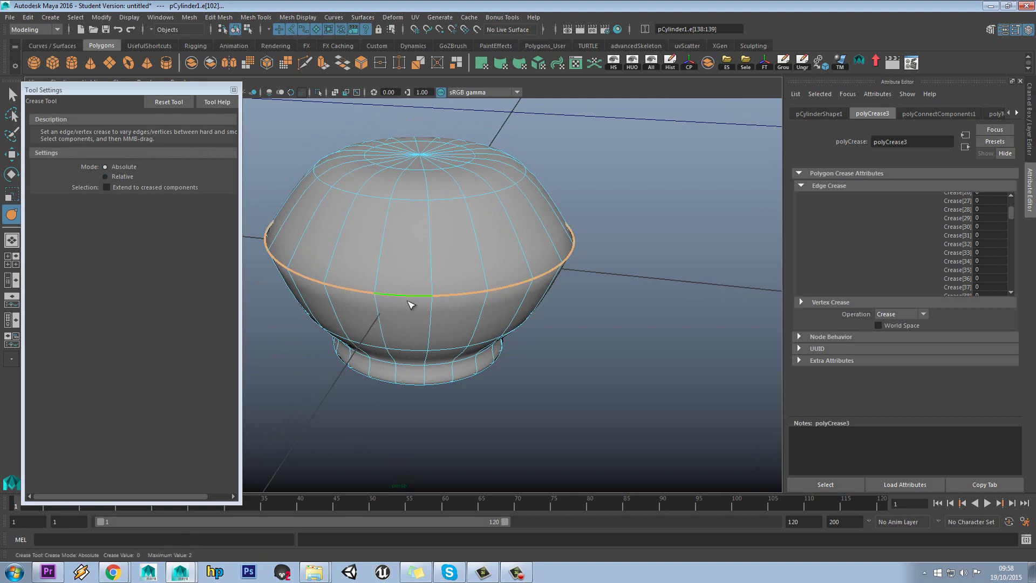
middle_click_drag(411, 300, 467, 296)
mouse_move(465, 307)
left_mouse_down("alt")
mouse_move(464, 298)
mouse_move(463, 309)
left_mouse_up("alt")
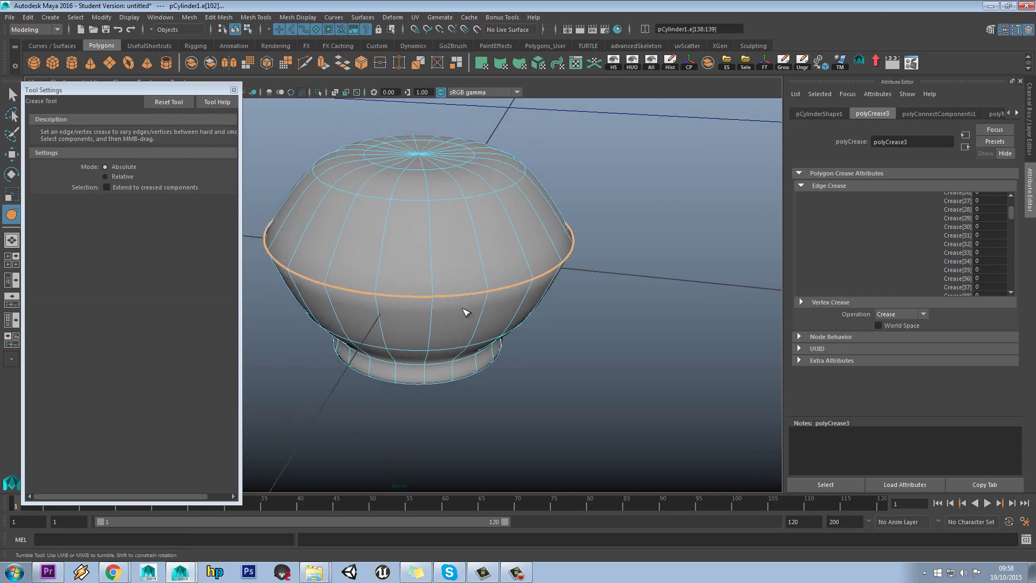
Crease the edge loop around the pot's top rim to a value of about 2.02.
double_click(420, 201)
middle_click_drag(421, 203, 775, 209)
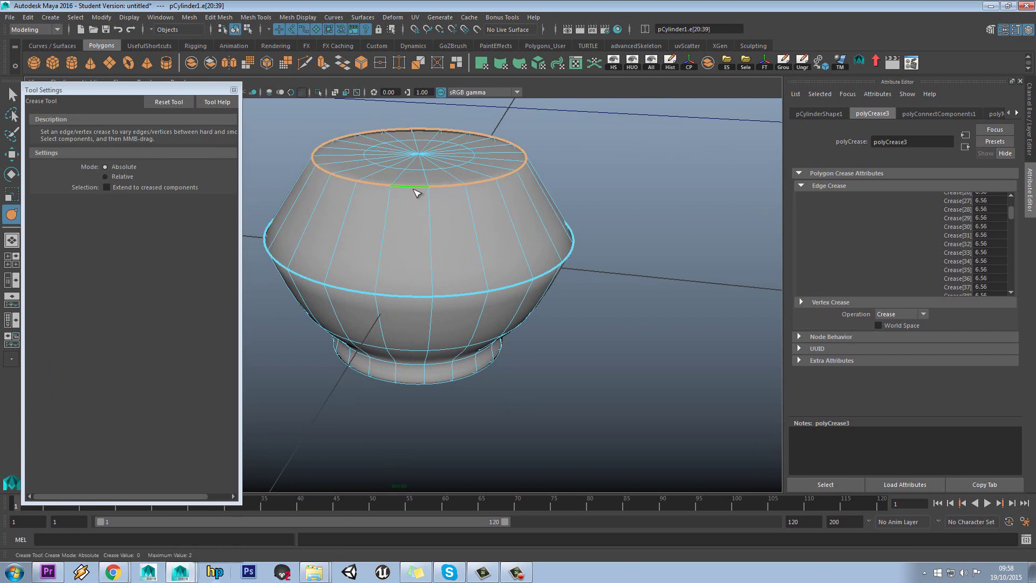
middle_click_drag(416, 189, 564, 222)
middle_click_drag(393, 223, 351, 224)
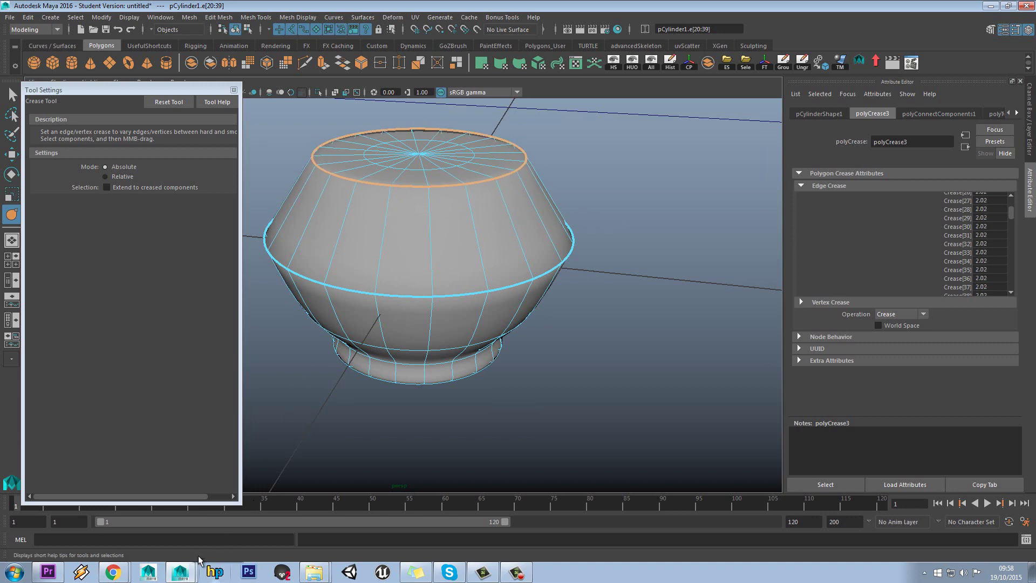
middle_click_drag(408, 284, 416, 279, "alt")
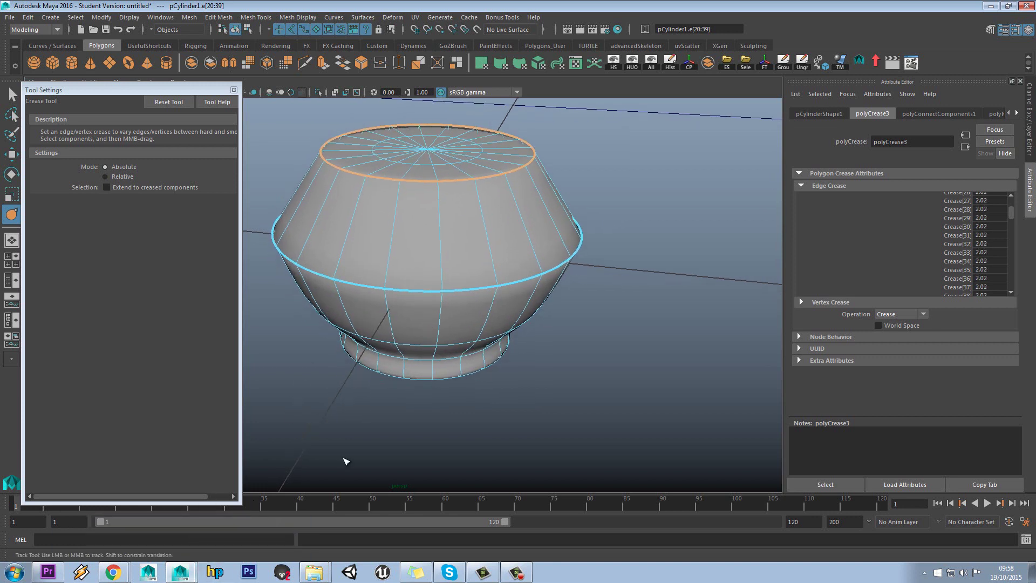
left_click_drag(447, 214, 446, 216, "alt")
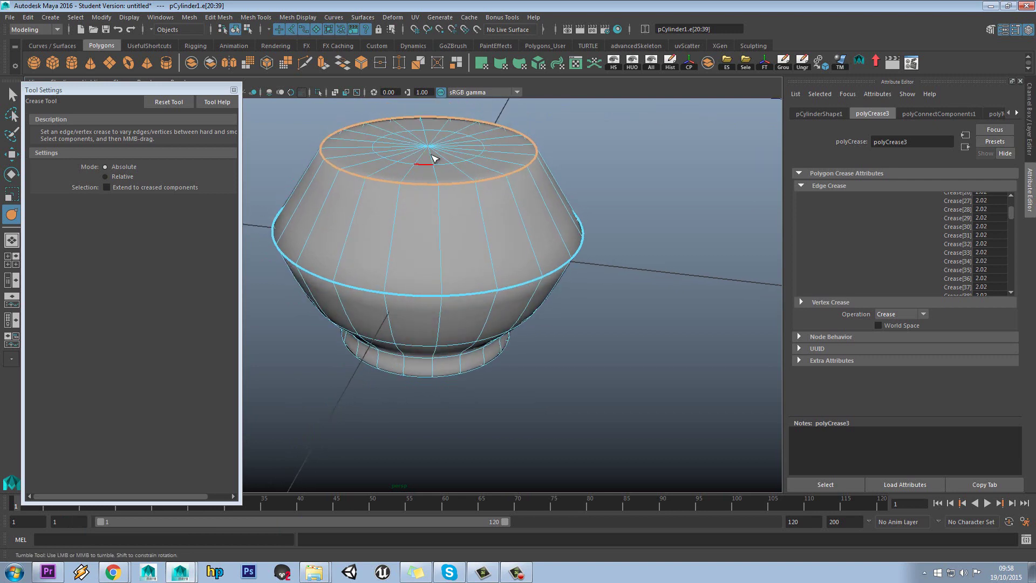
Crease the three lower edge loops: the lower body, the neck above the base and the base rim.
left_click_drag(417, 157, 431, 254, "alt")
middle_click_drag(413, 336, 676, 316)
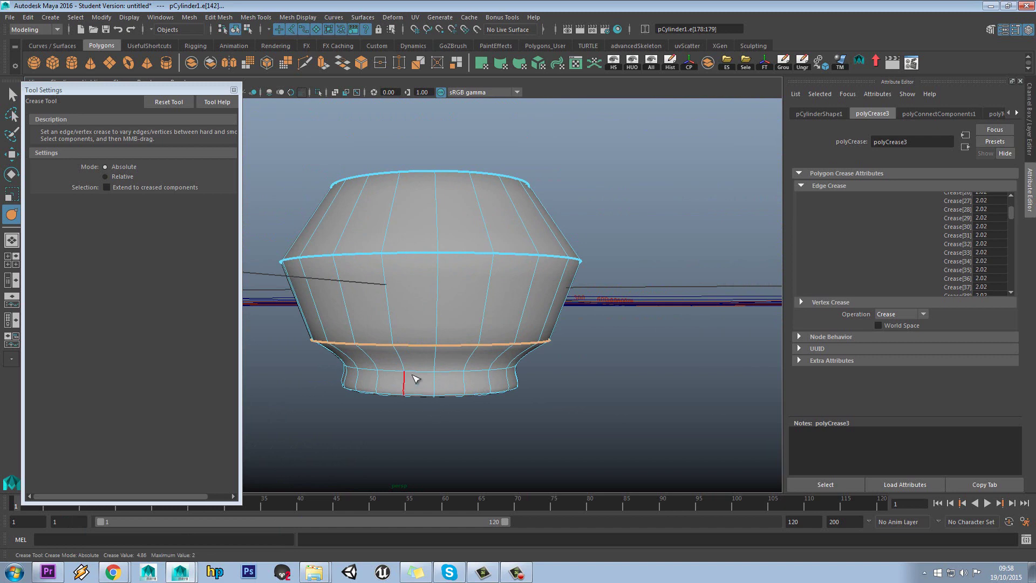
middle_click_drag(420, 371, 593, 361)
left_click_drag(684, 360, 479, 387, "alt")
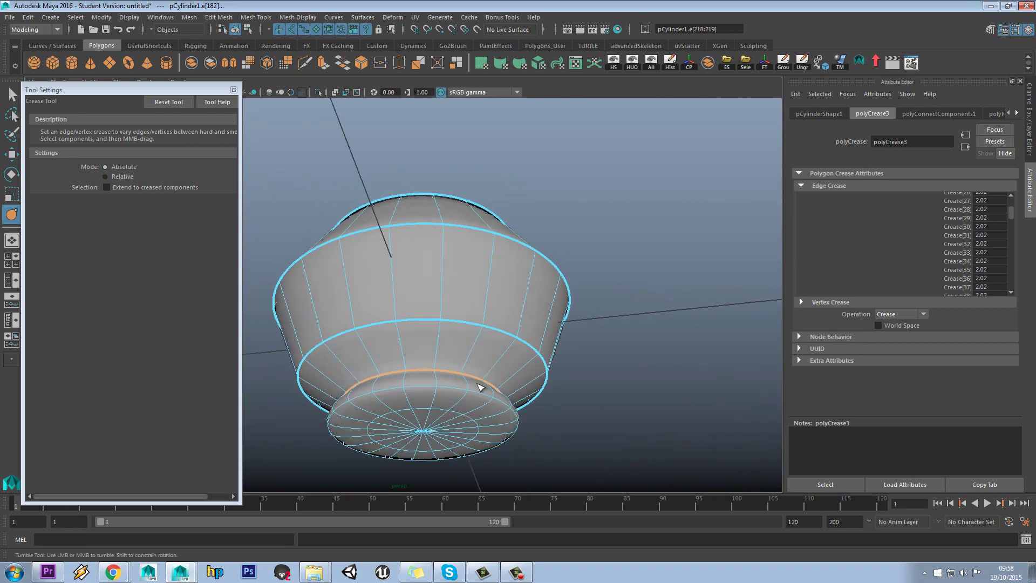
double_click(429, 387)
middle_click_drag(469, 386, 717, 376)
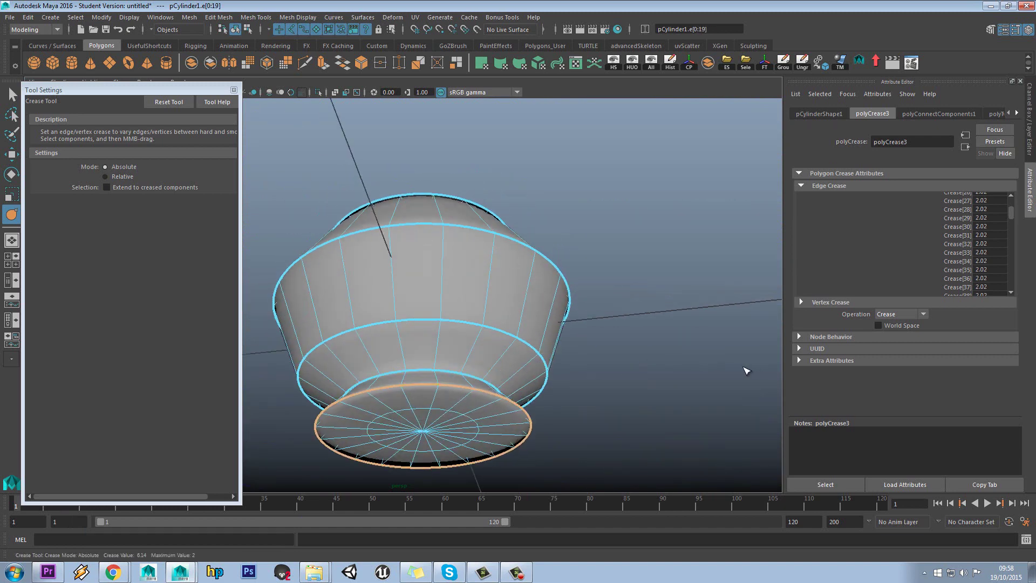
Soften the widest edge loop by lowering its crease value to about 0.46.
left_click_drag(527, 325, 504, 347, "alt")
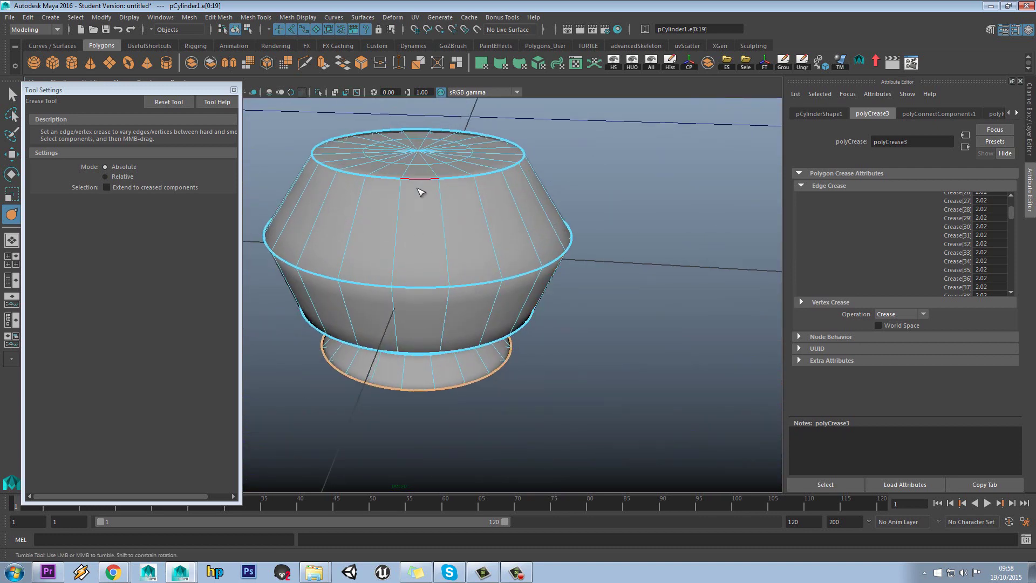
double_click(428, 289)
left_click_drag(451, 319, 428, 255, "alt")
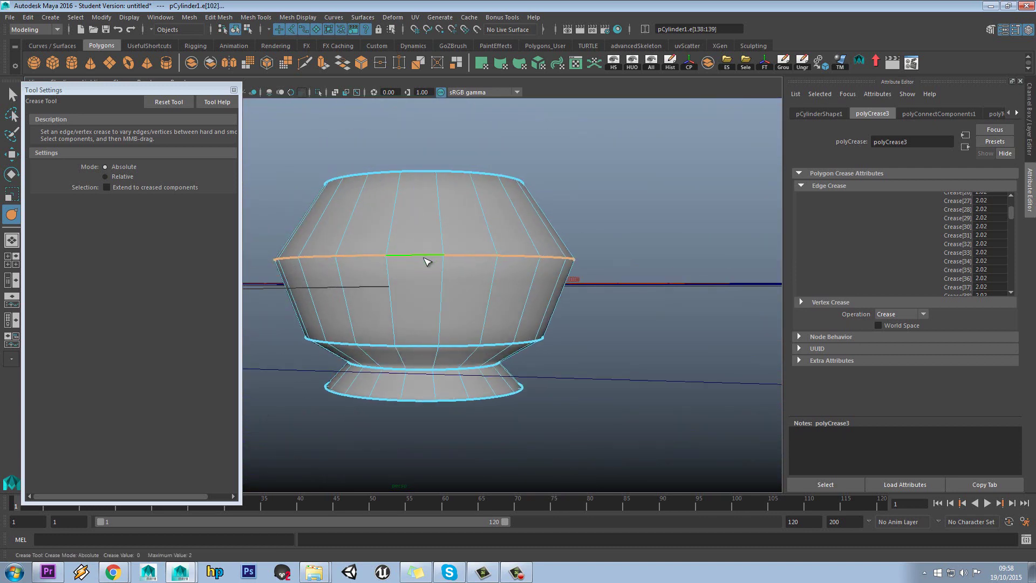
mouse_move(428, 261)
middle_mouse_down()
mouse_move(416, 259)
mouse_move(438, 262)
middle_mouse_up()
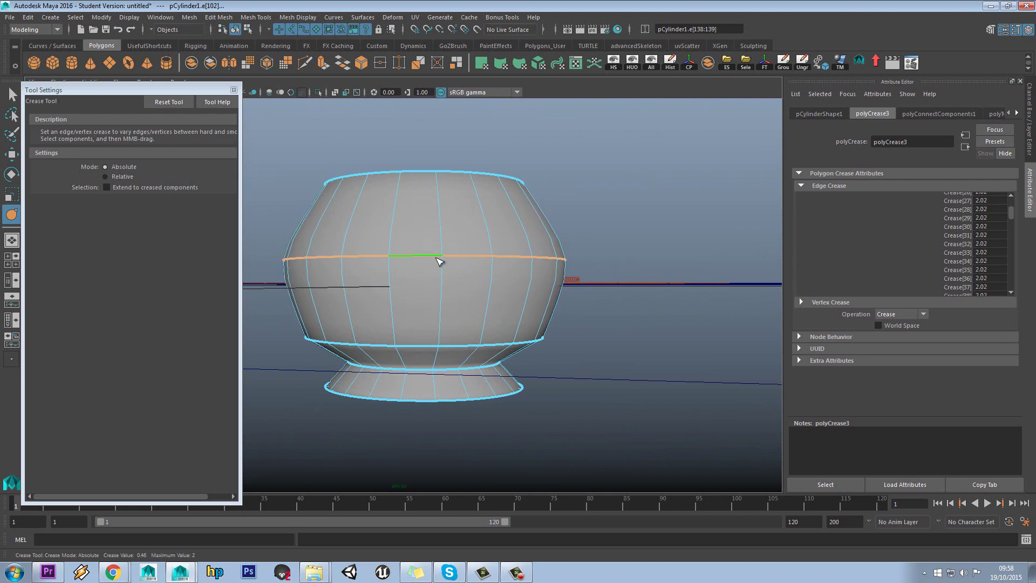
mouse_move(447, 258)
left_mouse_down("alt")
mouse_move(453, 286)
mouse_move(455, 270)
left_mouse_up("alt")
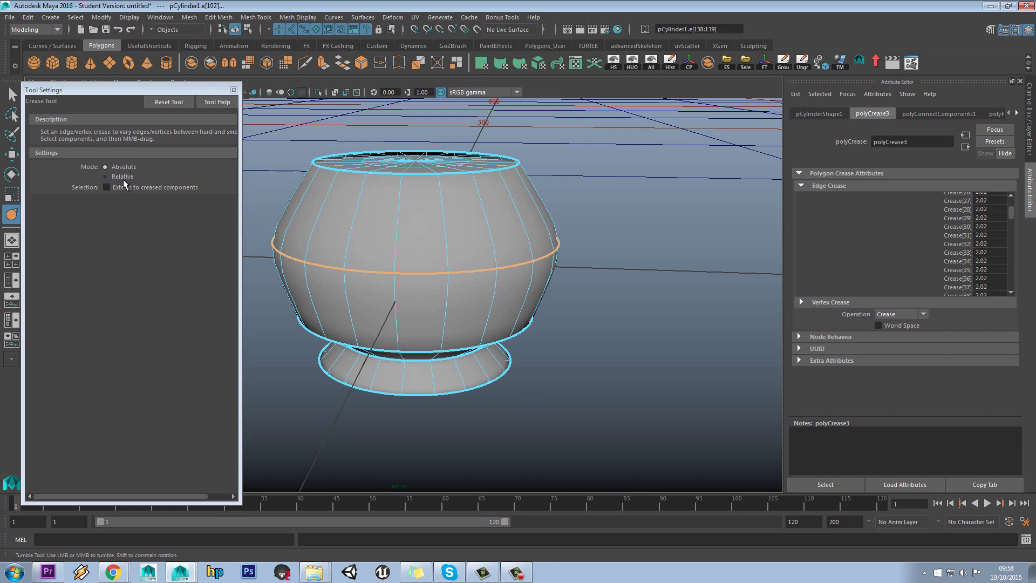
Try adjusting the widest edge loop's crease in Relative mode, and return the Crease Tool to Absolute mode.
left_click(105, 177)
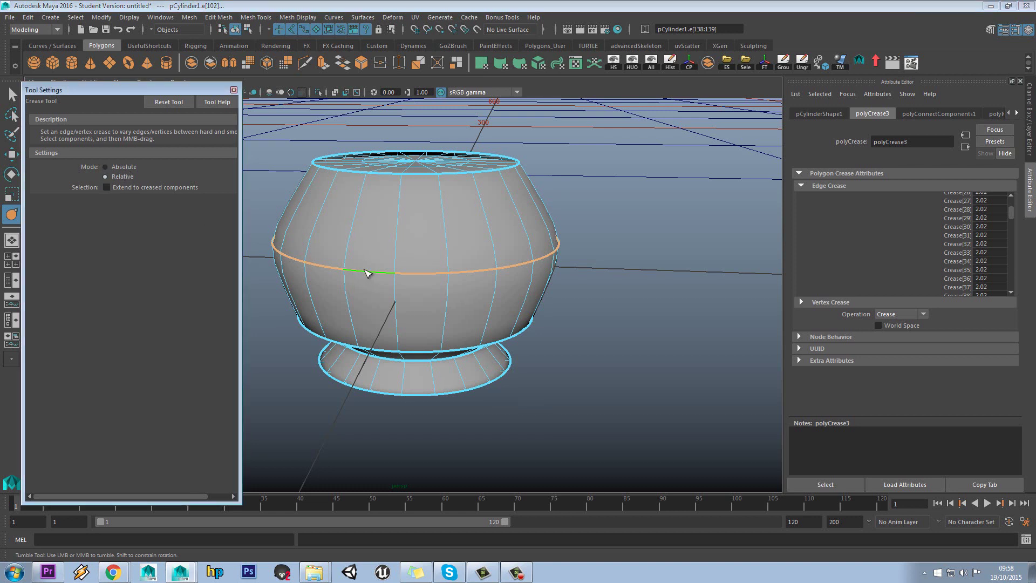
middle_click_drag(381, 272, 464, 267)
middle_click_drag(387, 265, 356, 268)
left_click(125, 167)
Select all five creased edge loops together and give them a common crease value of 2.
left_click_drag(356, 269, 385, 188, "alt")
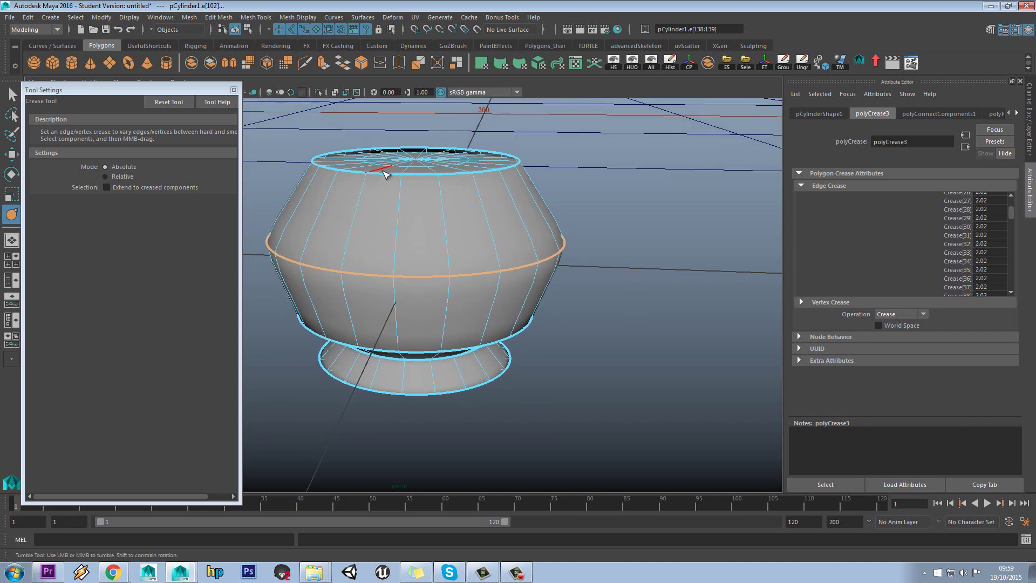
middle_click_drag(384, 176, 469, 178)
left_click_drag(469, 178, 467, 245, "alt")
double_click(428, 341, "shift")
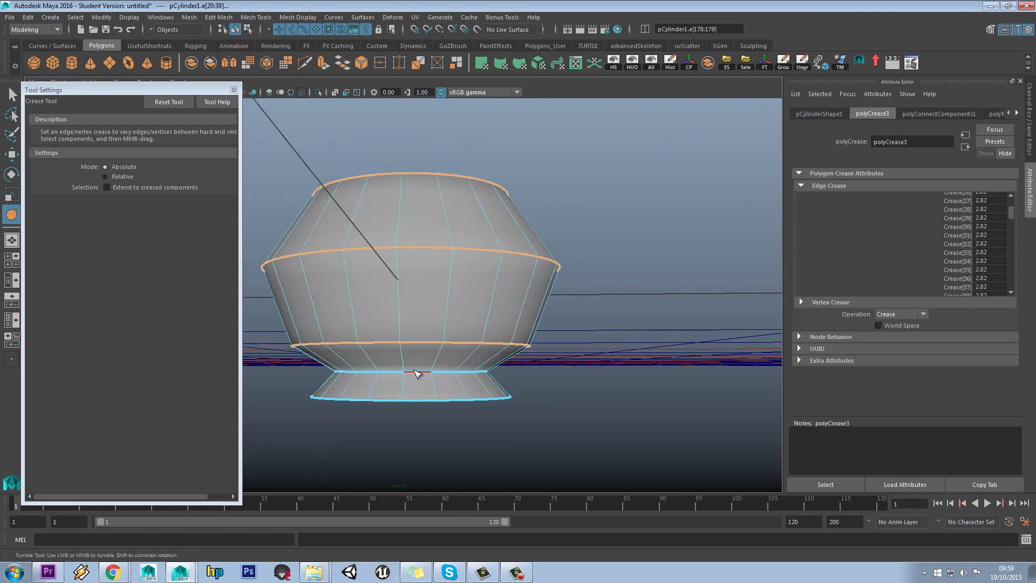
left_click_drag(426, 405, 411, 300, "alt")
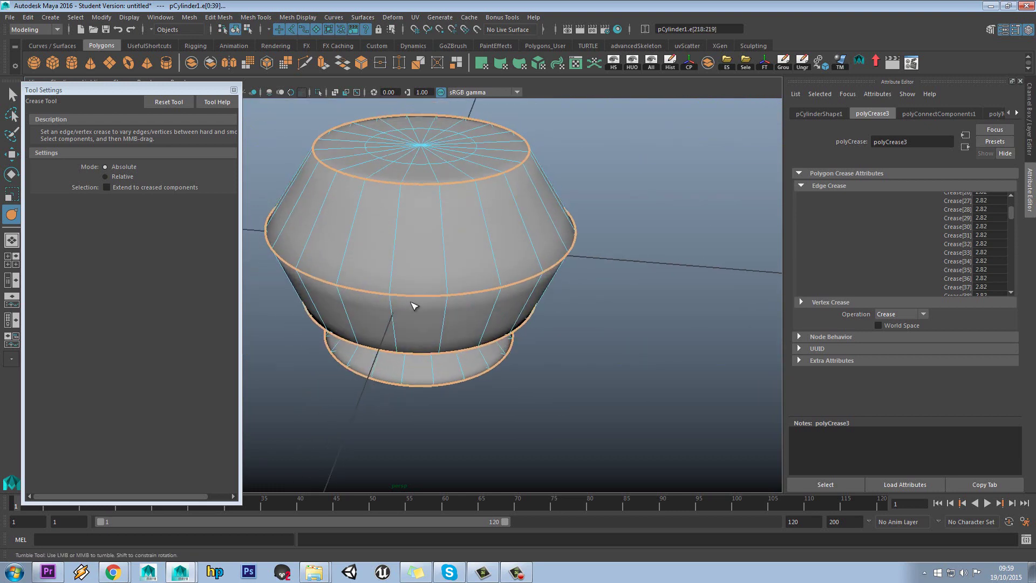
middle_click_drag(423, 296, 604, 281)
mouse_move(494, 303)
left_mouse_down("alt")
mouse_move(497, 271)
mouse_move(496, 298)
left_mouse_up("alt")
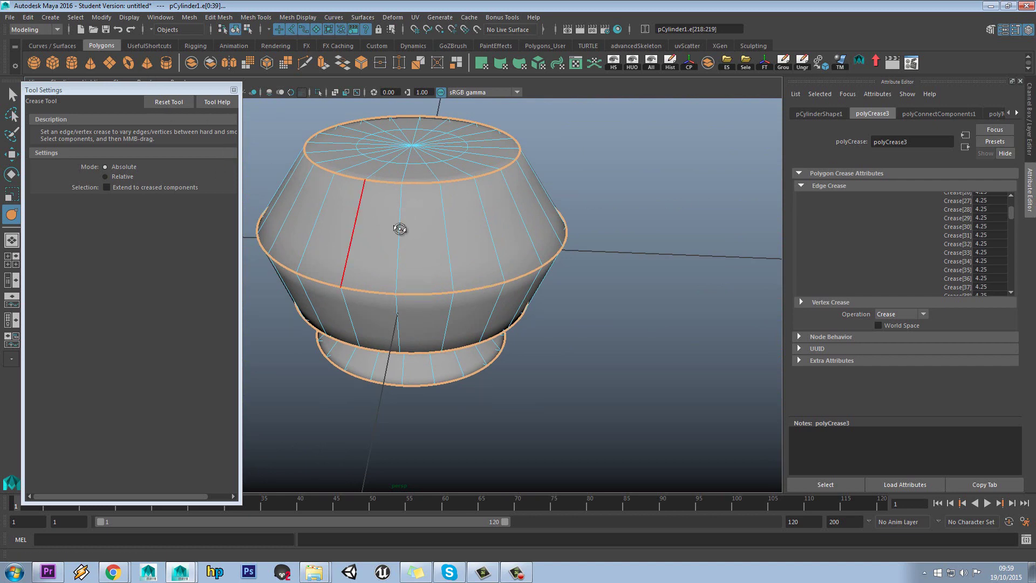
left_click_drag(399, 228, 400, 222, "alt")
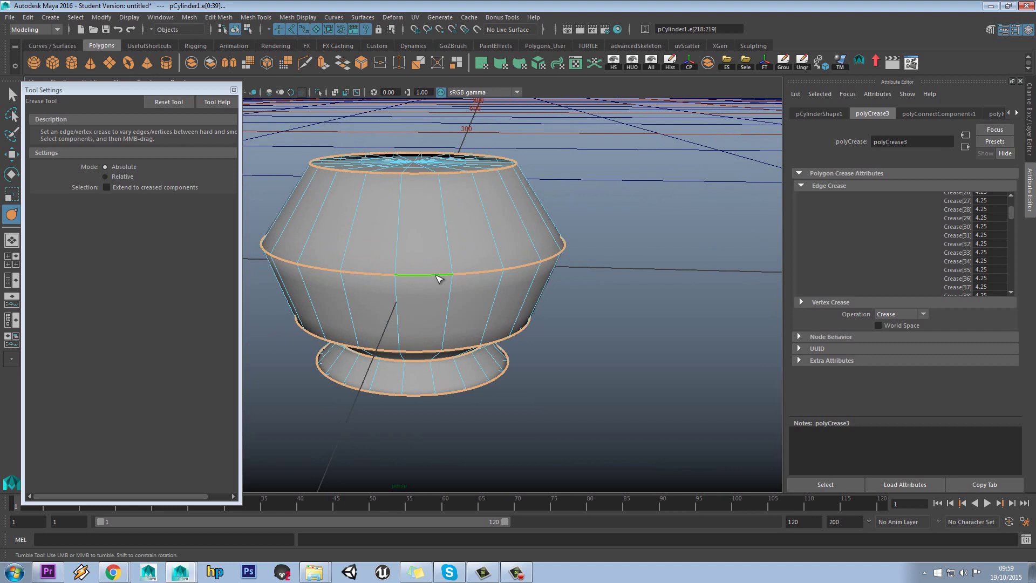
middle_click_drag(437, 278, 504, 268)
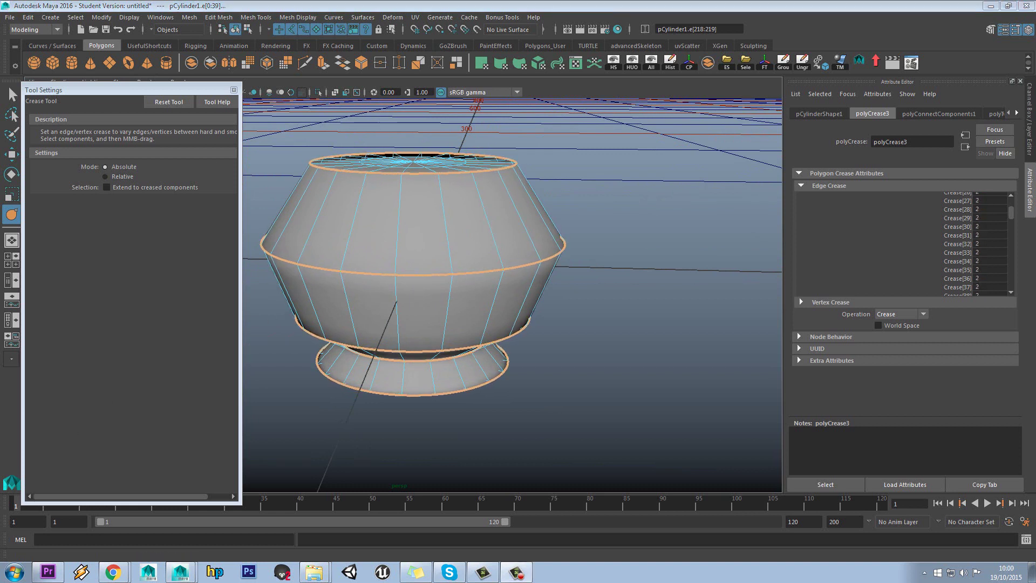
Open the Crease Set Editor.
middle_click_drag(360, 280, 394, 262, "alt")
left_click_drag(397, 203, 398, 201, "alt")
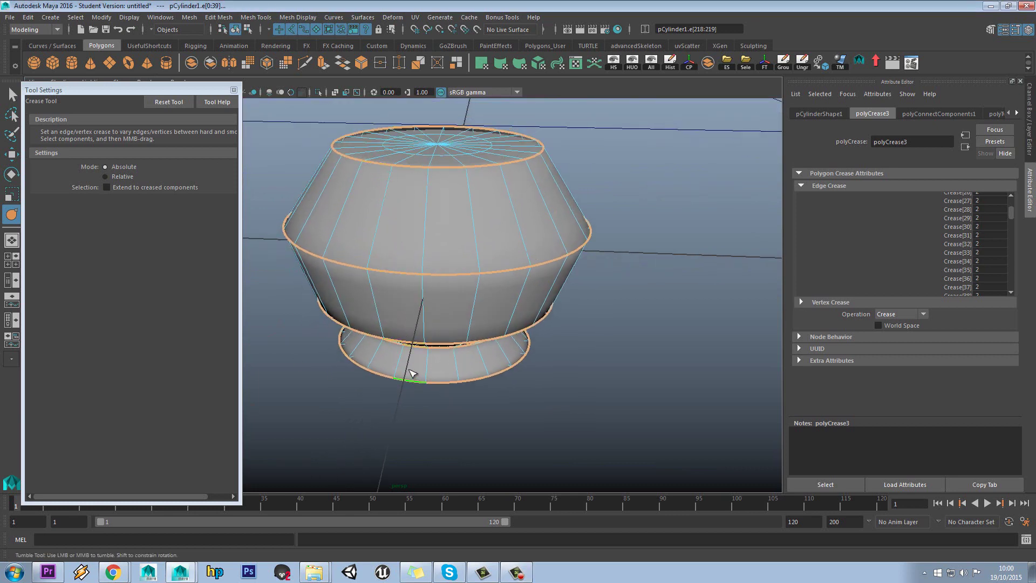
mouse_move(452, 279)
left_mouse_down("alt")
mouse_move(451, 242)
mouse_move(458, 273)
mouse_move(455, 264)
left_mouse_up("alt")
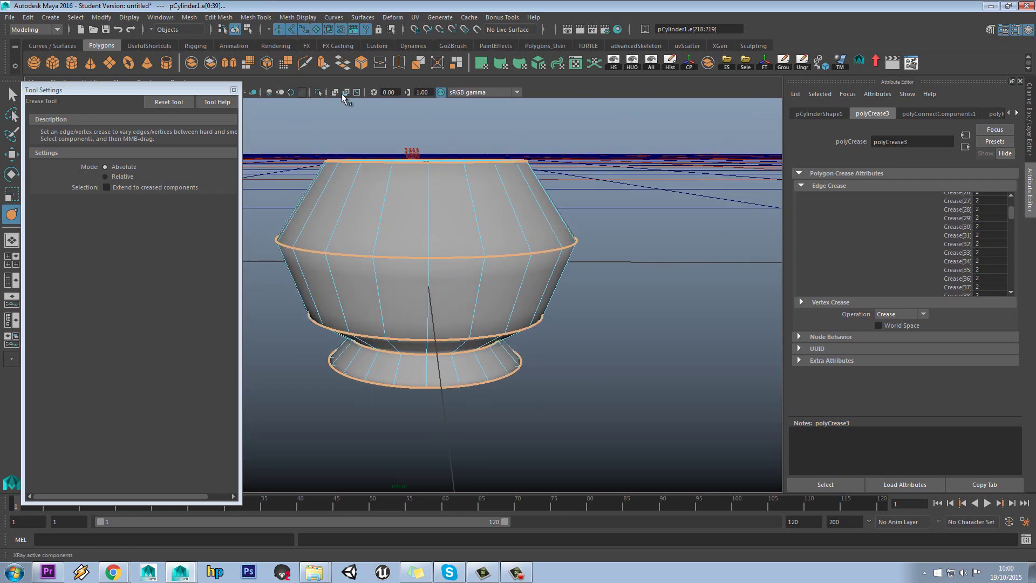
left_click(219, 18)
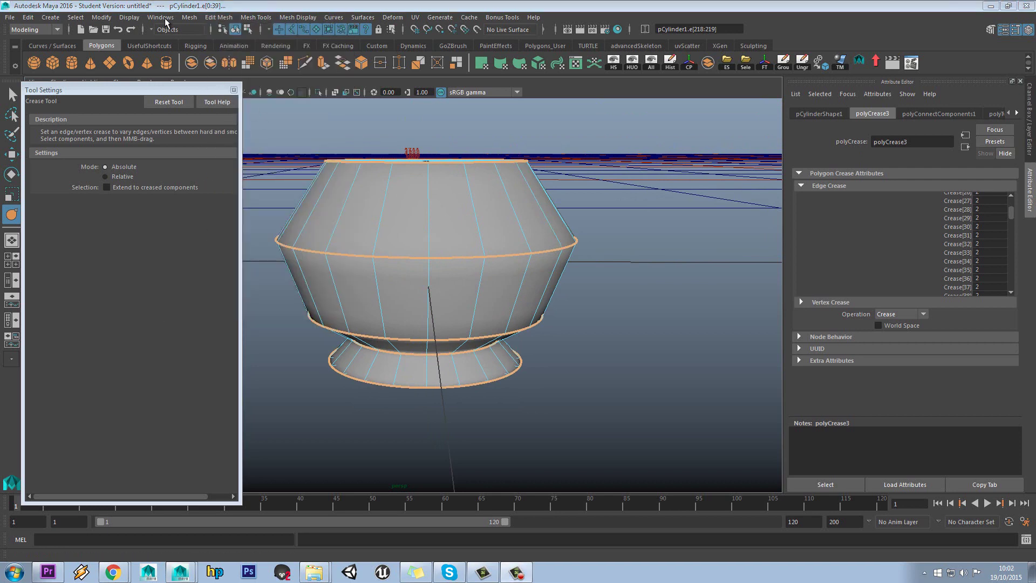
left_click(164, 18)
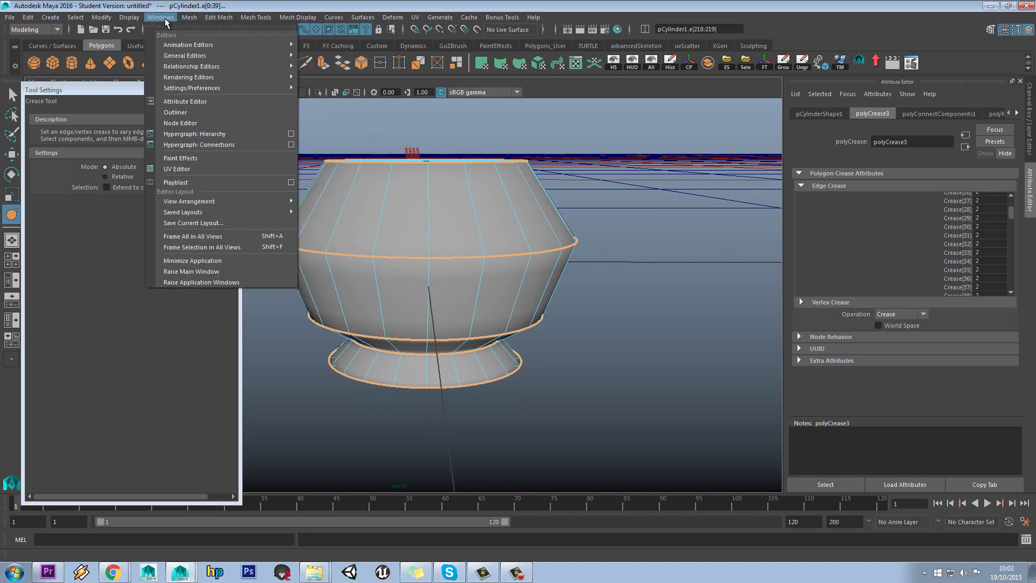
mouse_move(230, 67)
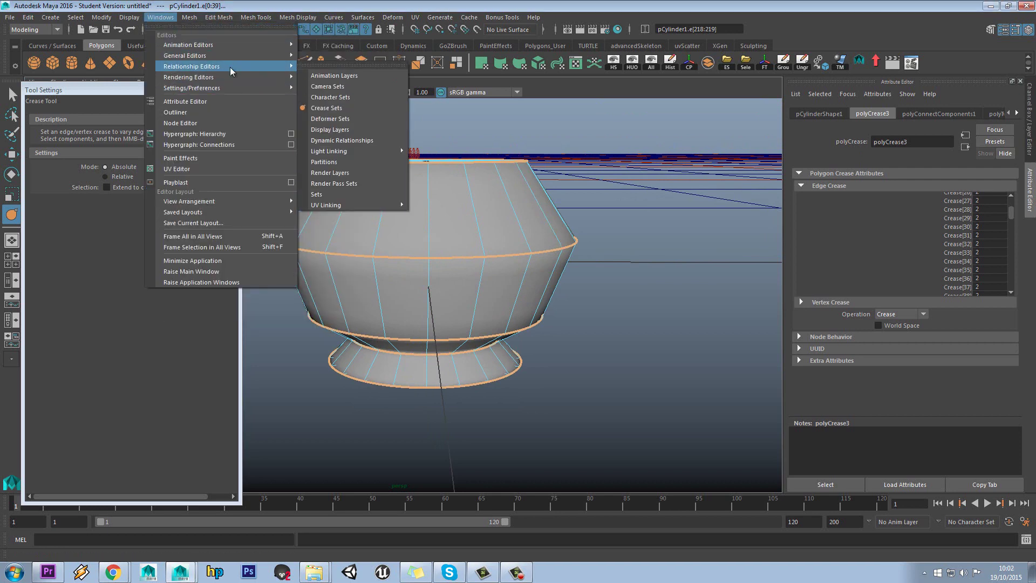
left_click(340, 109)
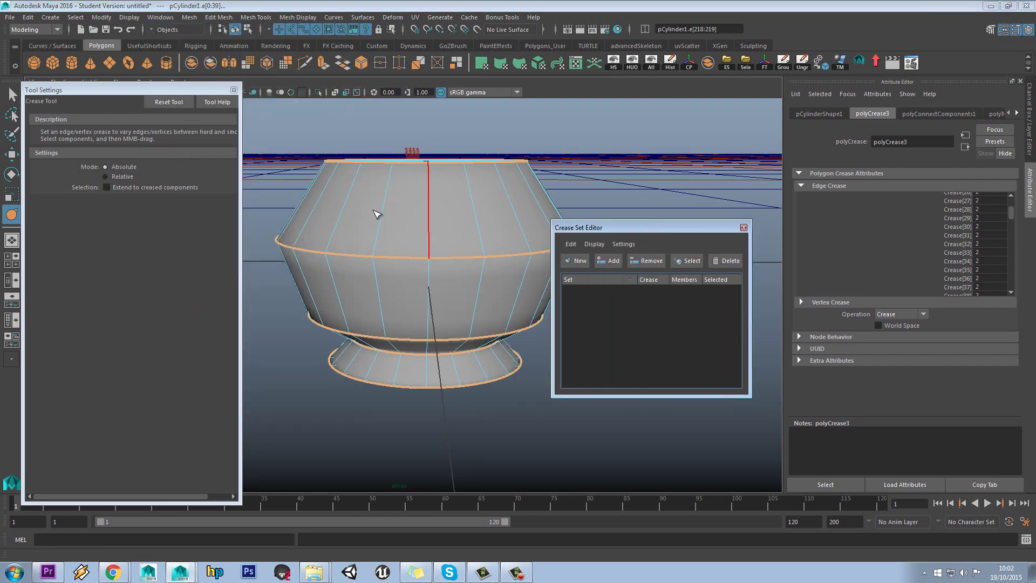
Keep only the widest and lower body edge loops selected and create a new crease set from them.
left_click_drag(377, 214, 418, 225, "alt")
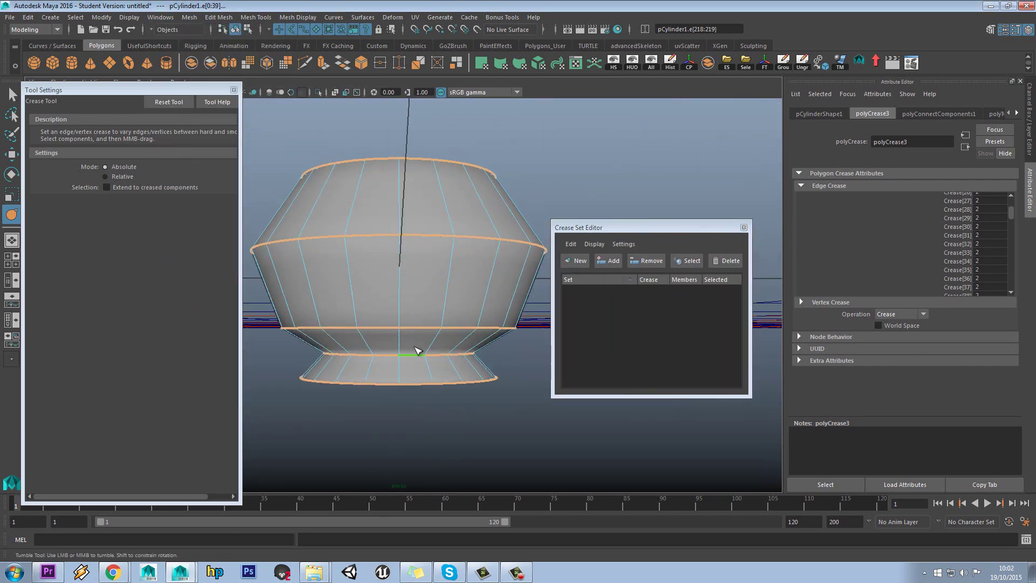
left_click_drag(417, 358, 425, 380, "alt")
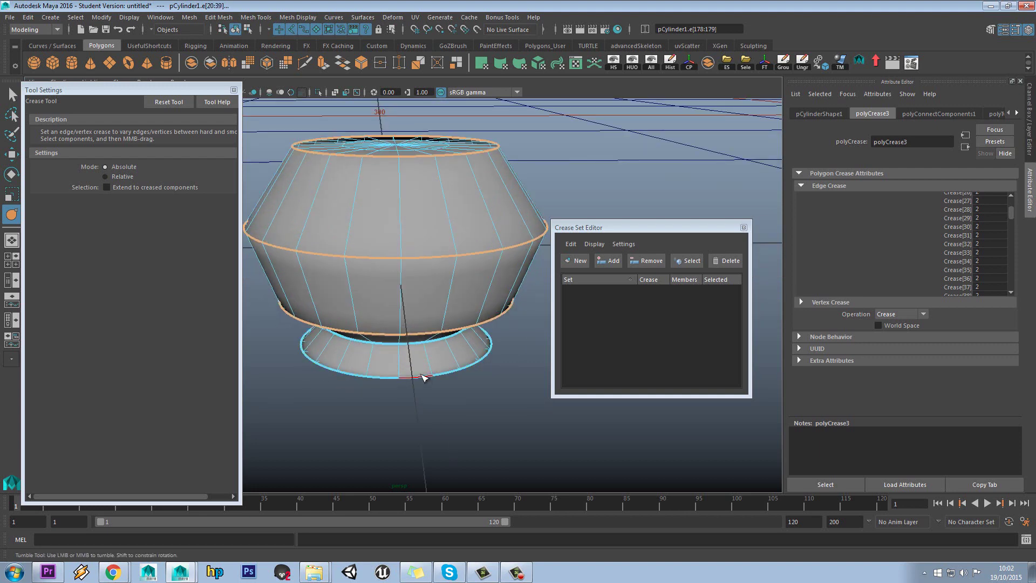
left_click_drag(422, 161, 472, 254, "alt")
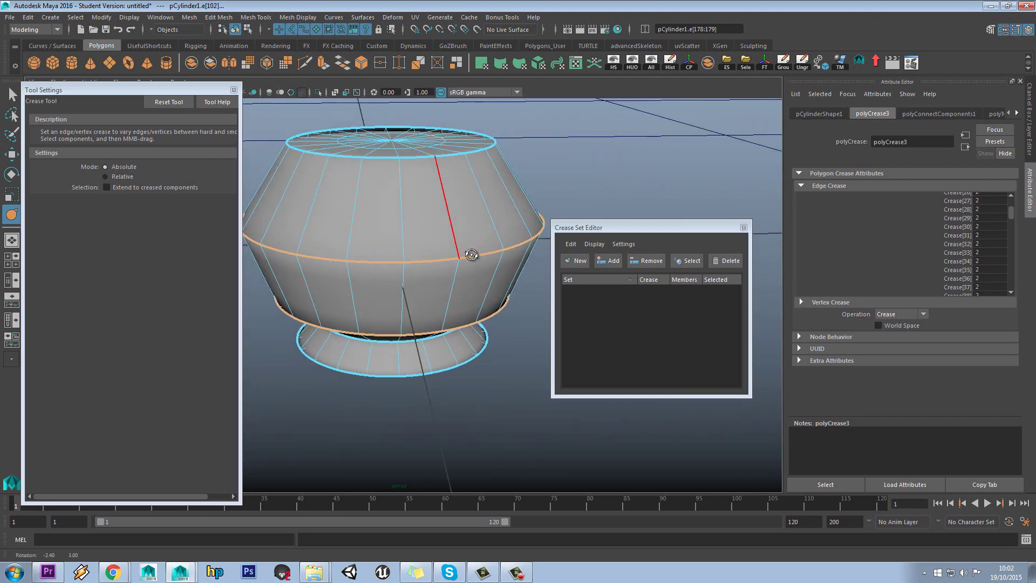
left_click(573, 263)
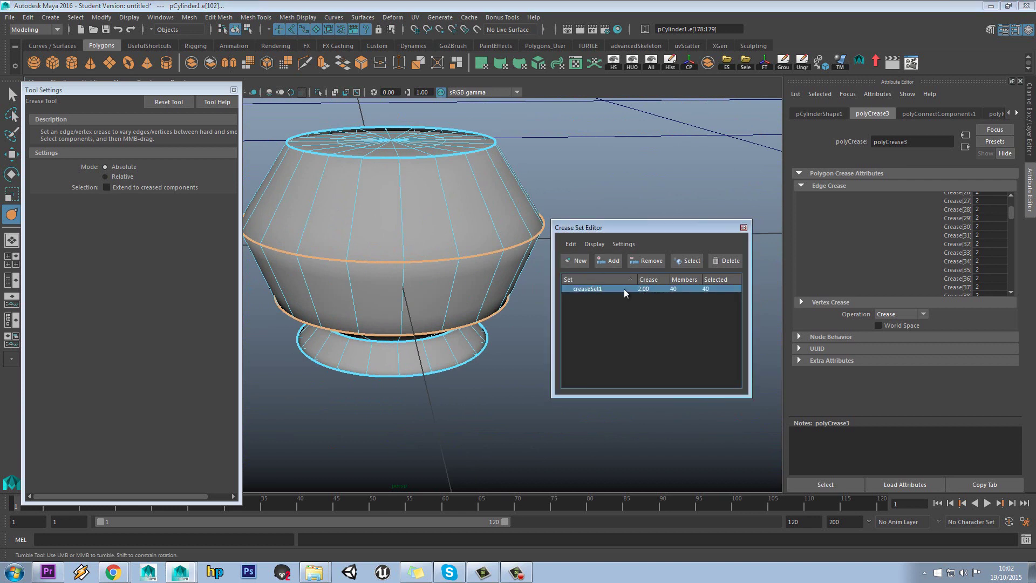
Select the foot's upper and lower edge loops plus the top rim loop and create a second crease set from them.
left_click_drag(482, 307, 484, 292, "alt")
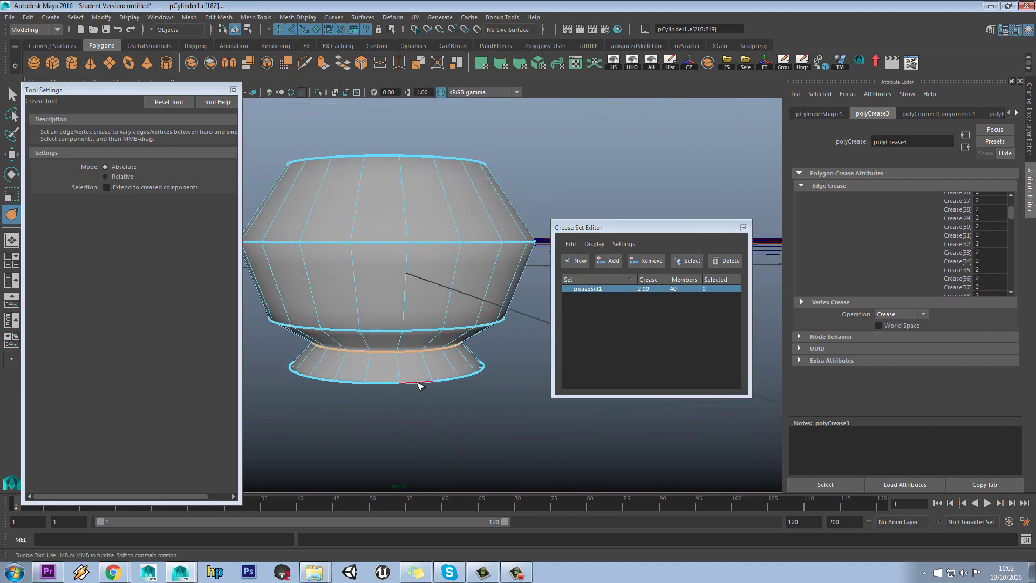
left_click_drag(419, 385, 416, 250, "alt")
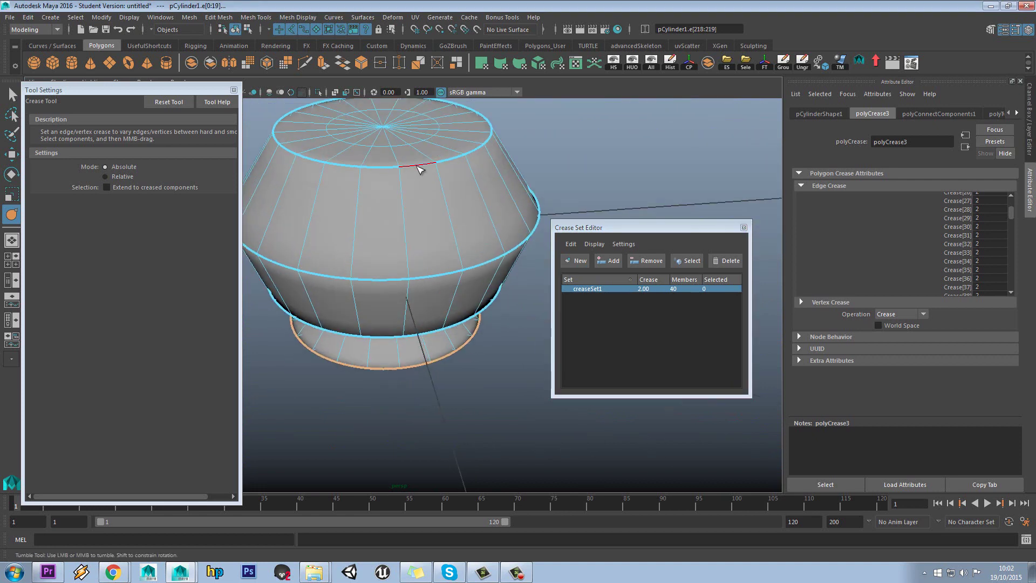
left_click(577, 261)
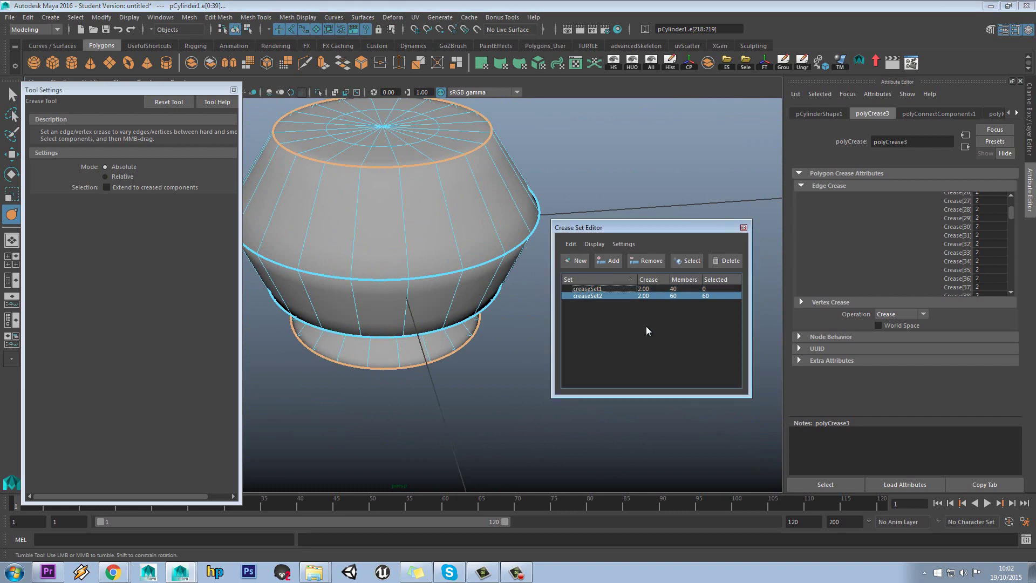
Try a crease value of 1 for creaseSet1, the two body loops.
left_click_drag(409, 288, 432, 247, "alt")
left_click(652, 290)
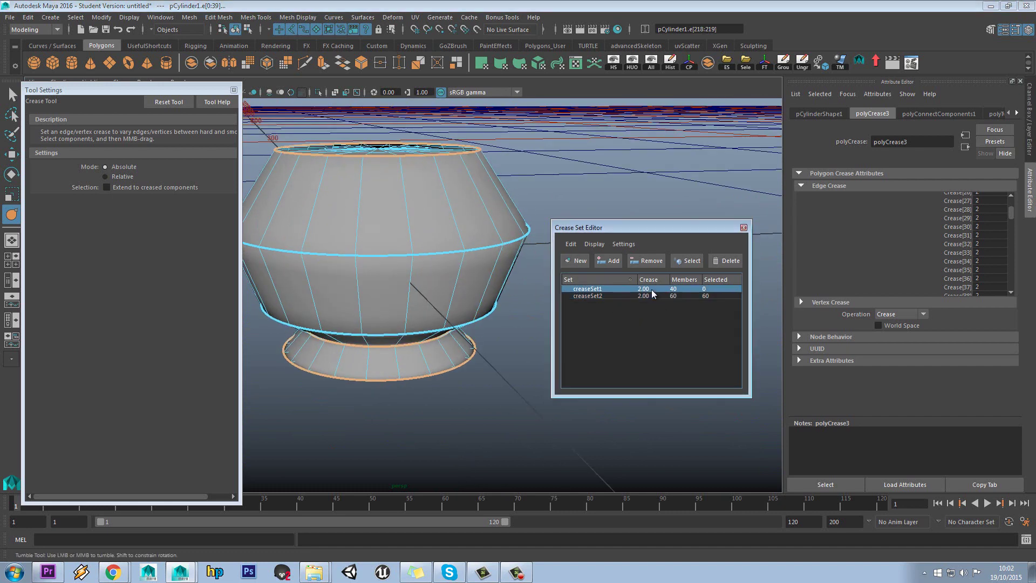
double_click(644, 289)
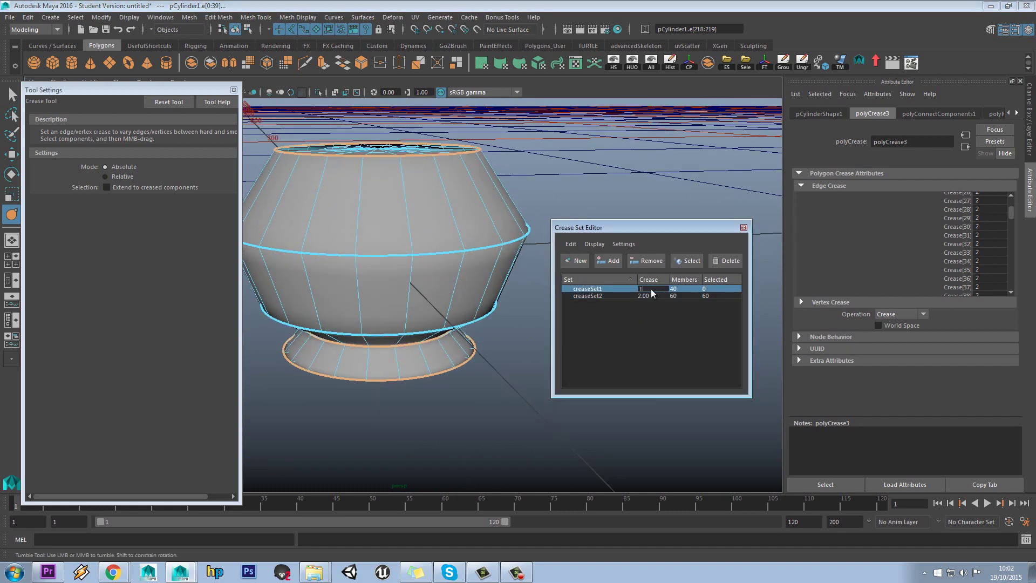
key("Return")
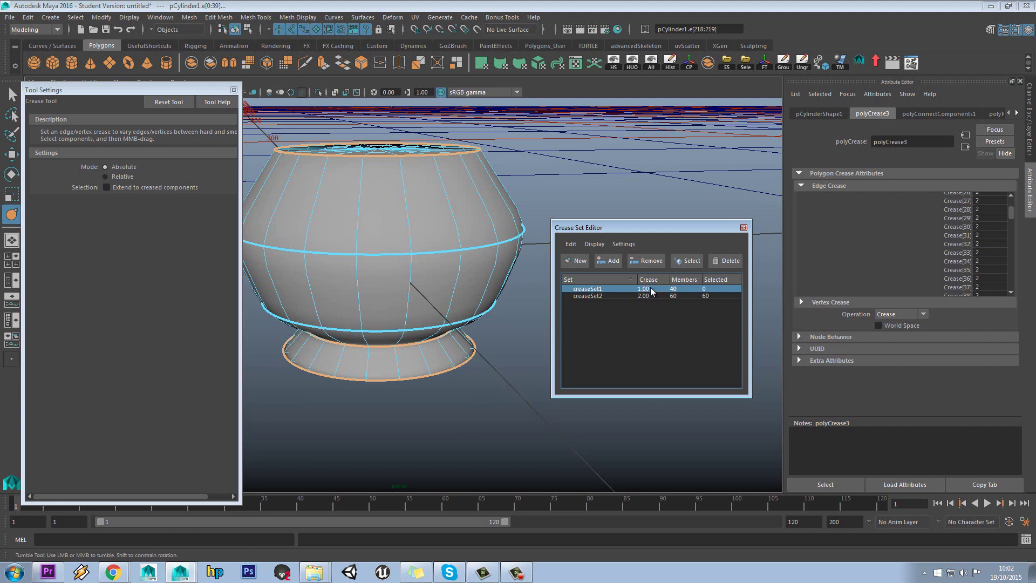
Set the crease value of creaseSet1 to 0.2 and check the pot's rounded body from several angles.
double_click(645, 290)
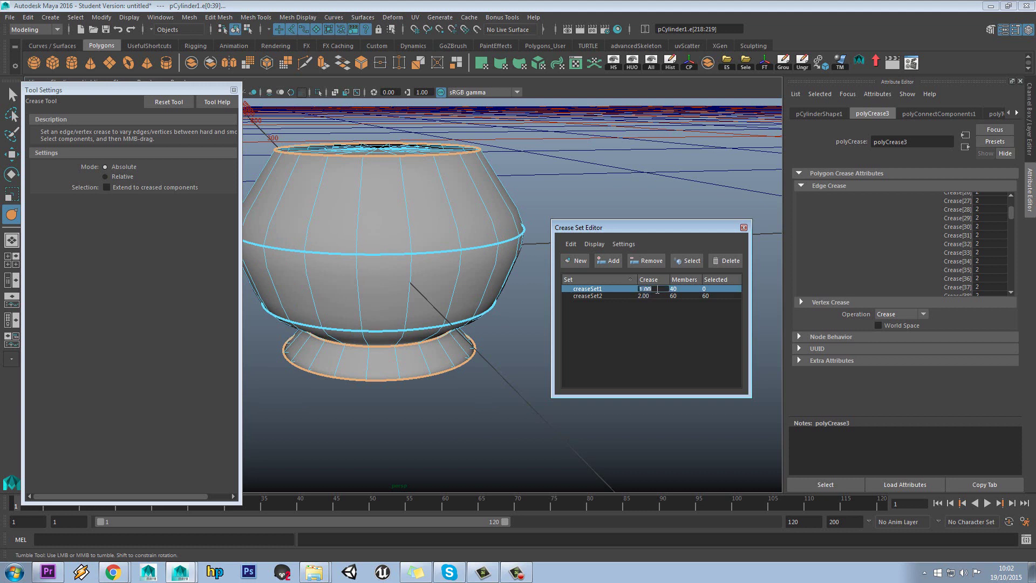
type("0.2")
key("Return")
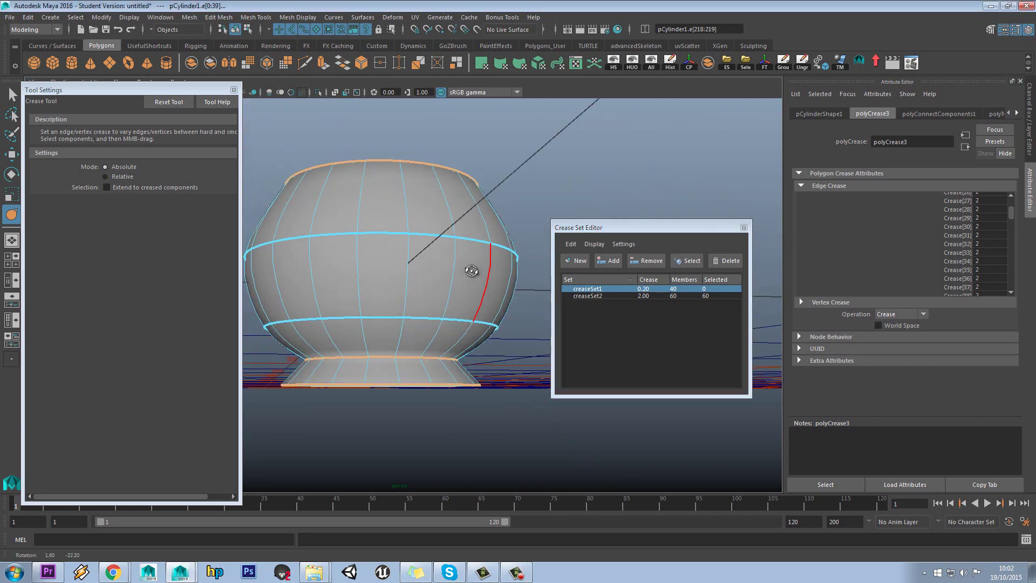
left_click_drag(445, 272, 480, 300, "alt")
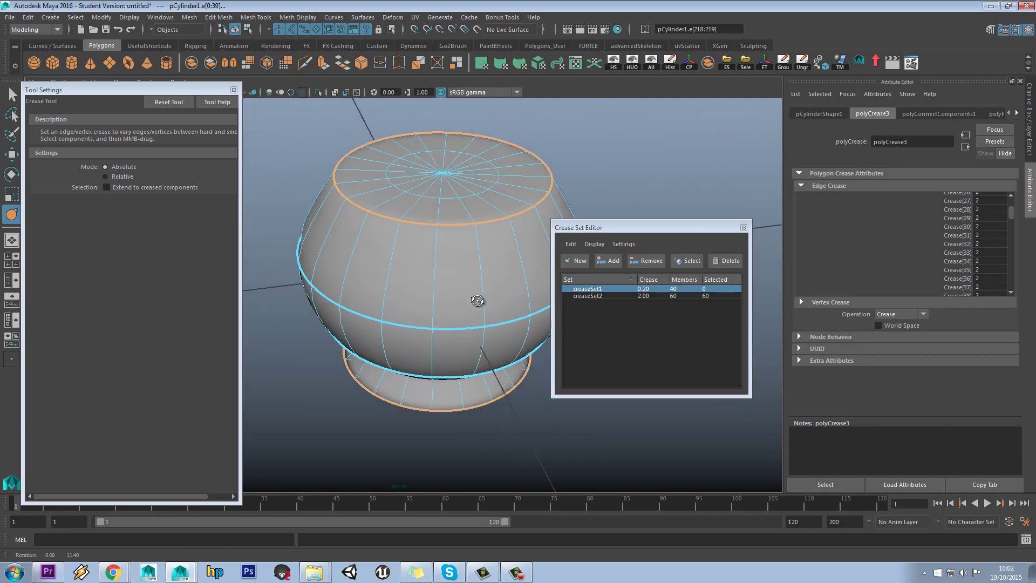
middle_click_drag(479, 299, 458, 293, "alt")
Select the member edges of creaseSet2 and switch the selection to the members of creaseSet1 using the Crease Set Editor.
left_click(601, 296)
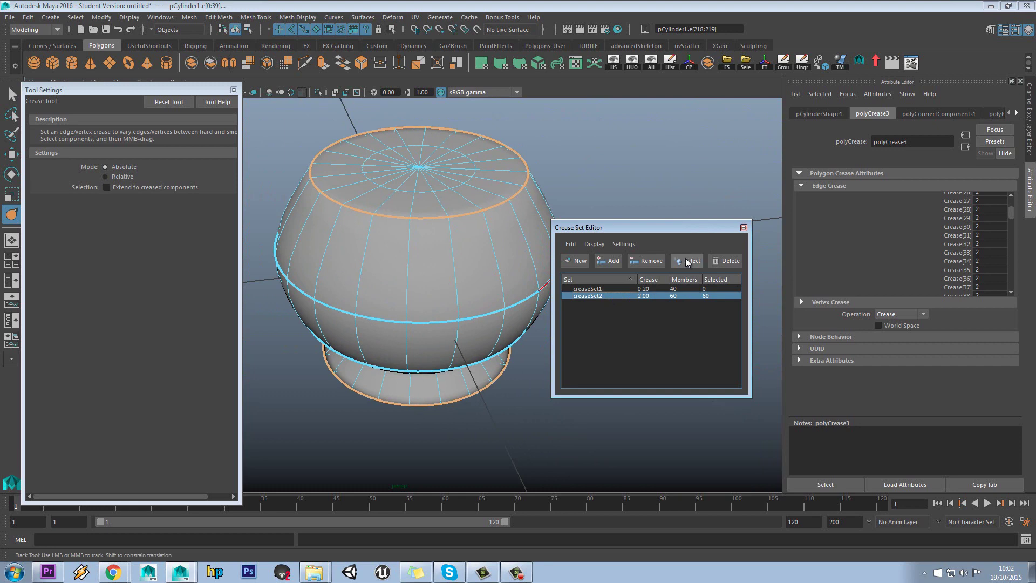
left_click_drag(472, 296, 433, 259, "alt")
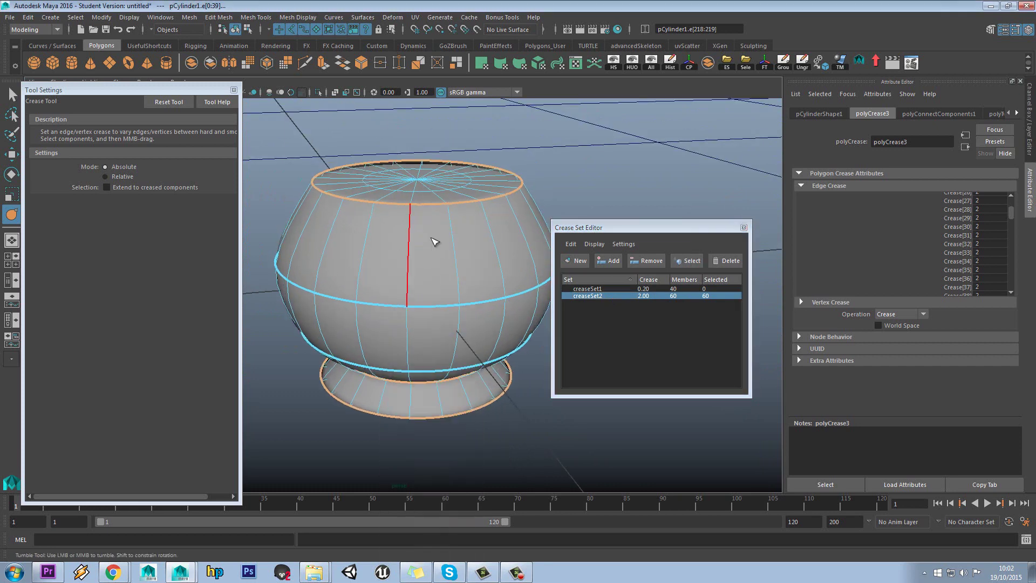
left_click(689, 262)
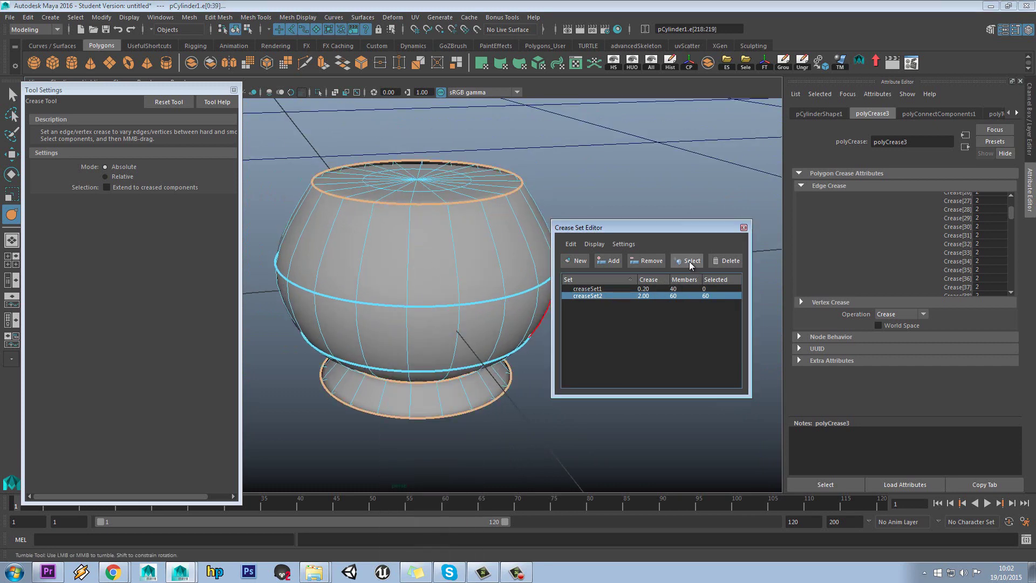
left_click(595, 290)
left_click(698, 261)
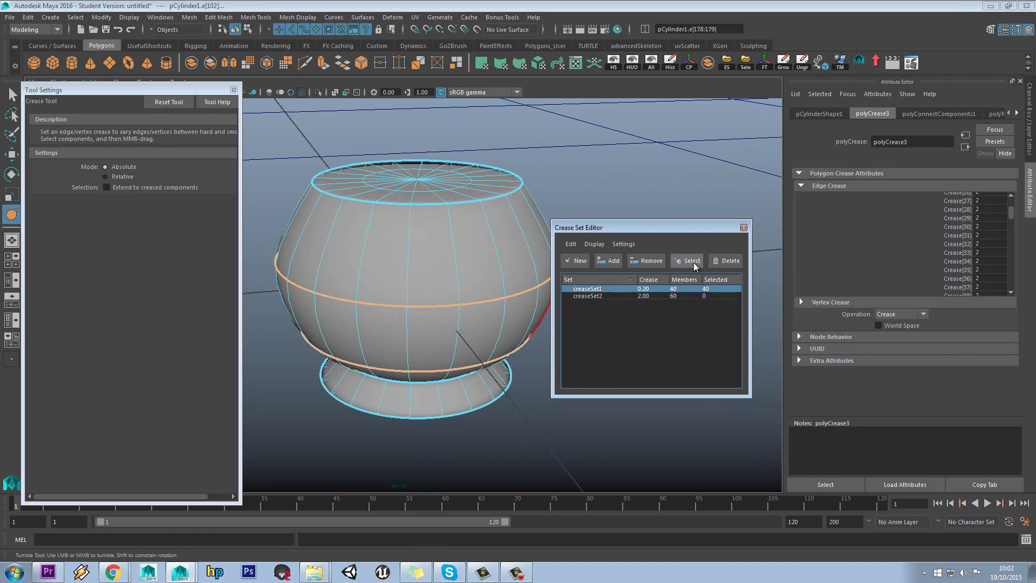
left_click_drag(463, 374, 452, 285, "alt")
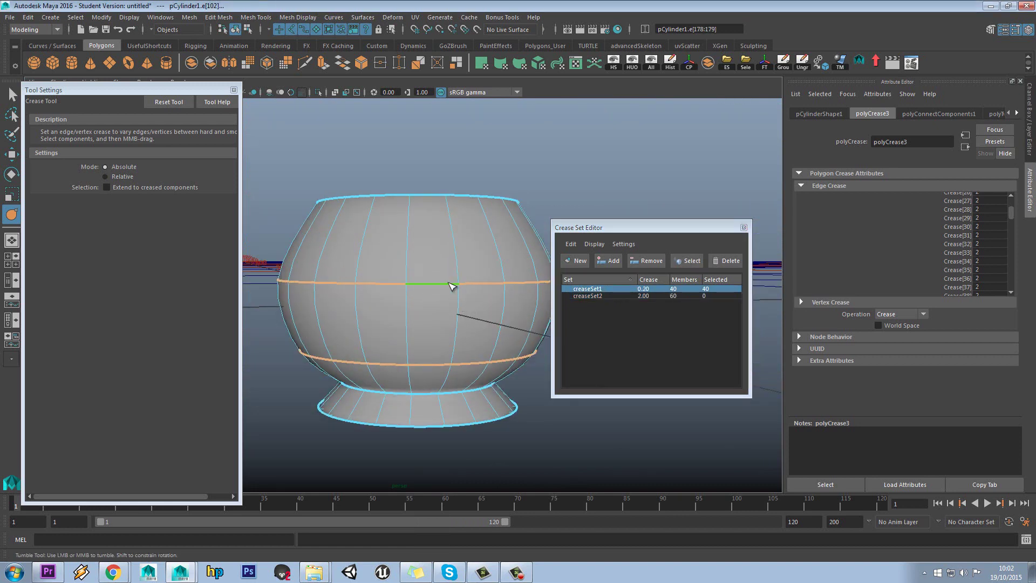
Move the Crease Set Editor clear of the pot, activate the Move Tool and return the pot to object mode.
left_click_drag(662, 227, 707, 222)
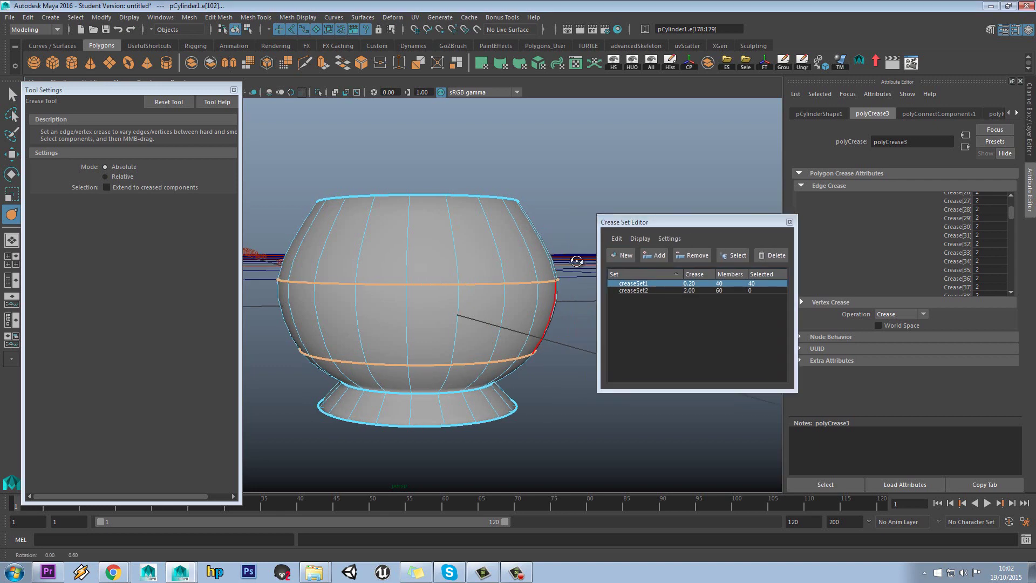
left_click_drag(540, 237, 542, 269, "alt")
key("w")
right_click_drag(488, 253, 546, 224)
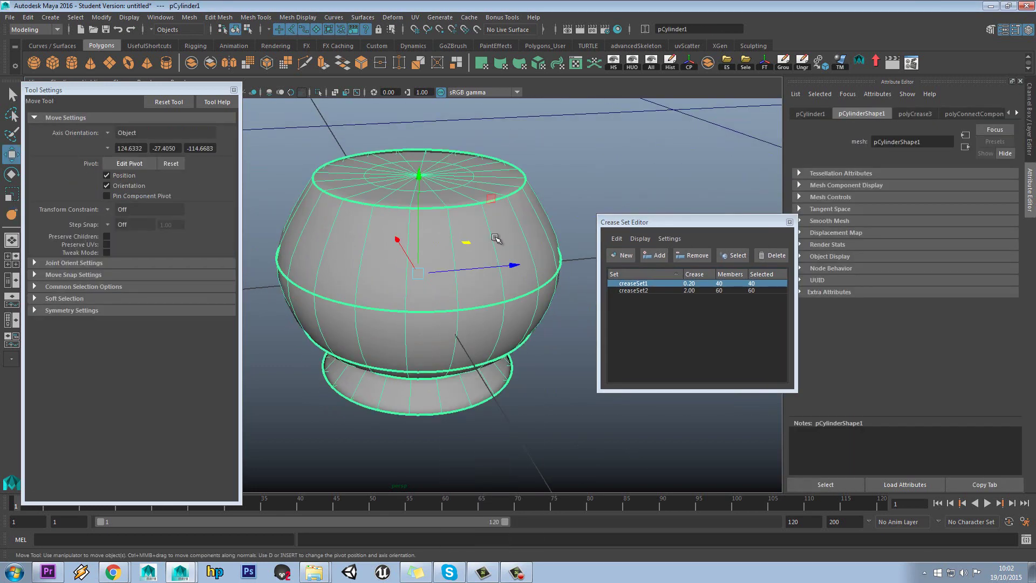
left_click_drag(546, 225, 493, 270, "alt")
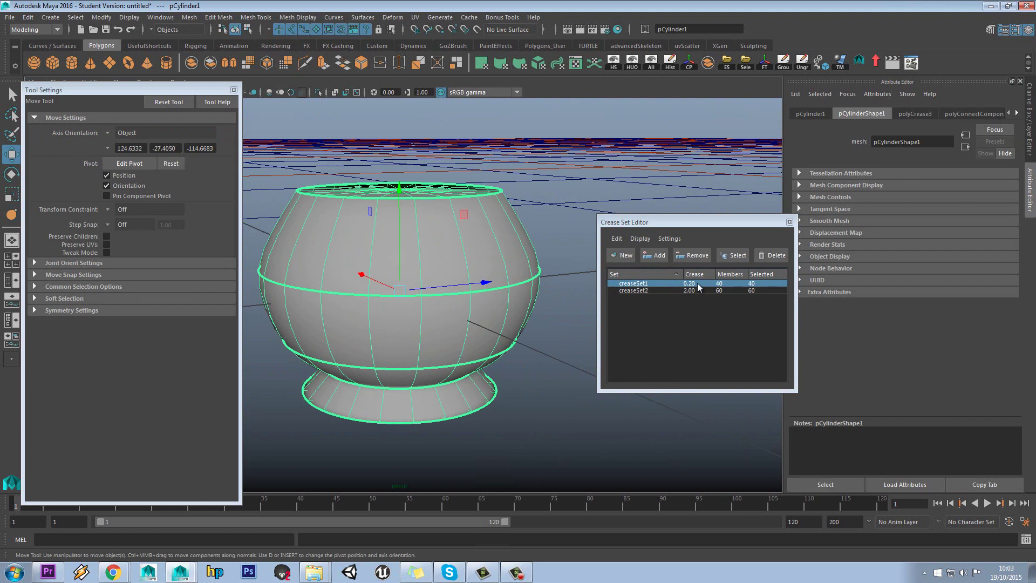
Select the member edges of creaseSet1, remove them from the set and add them back to it.
left_click(697, 283)
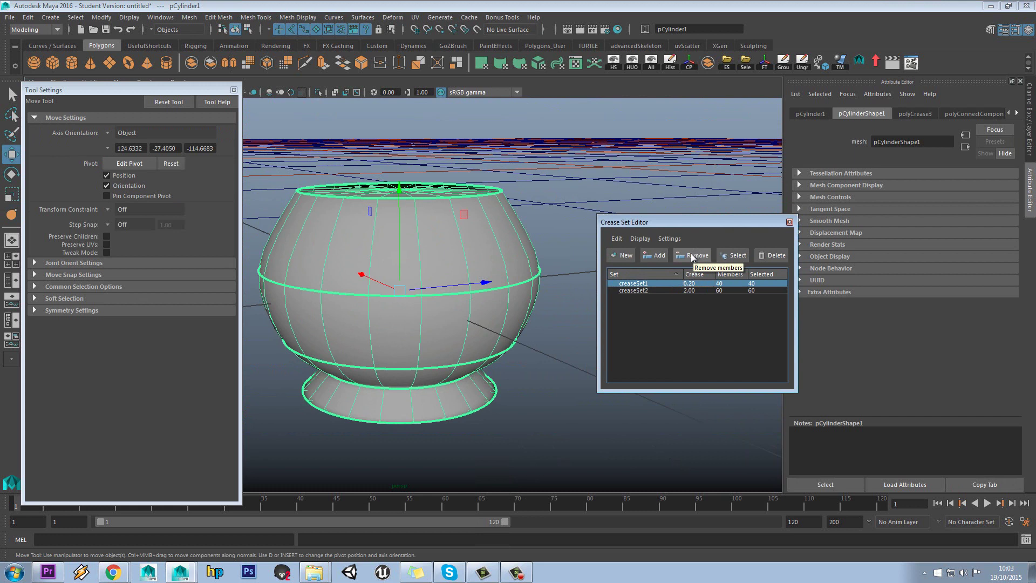
left_click(692, 257)
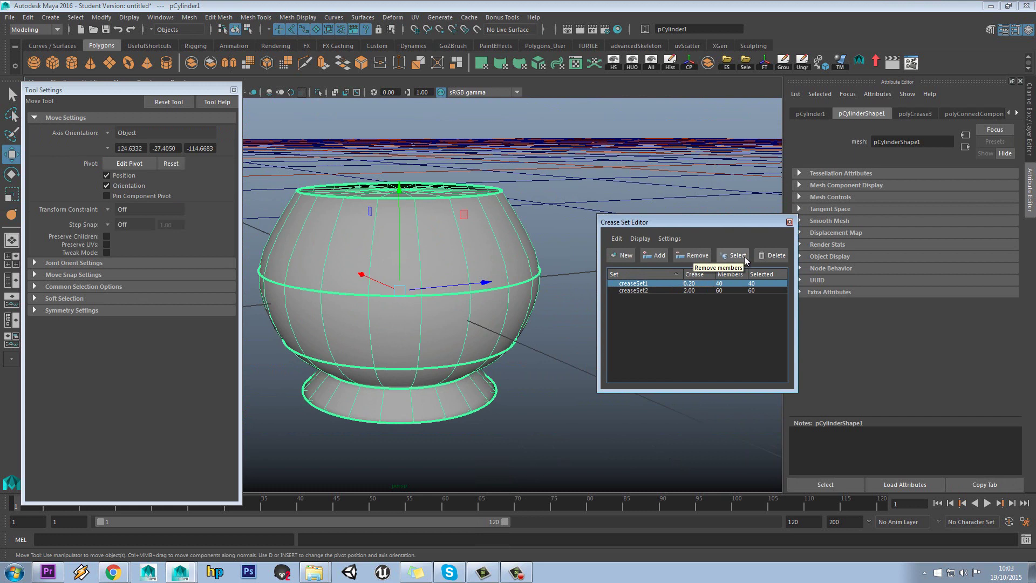
left_click(688, 259)
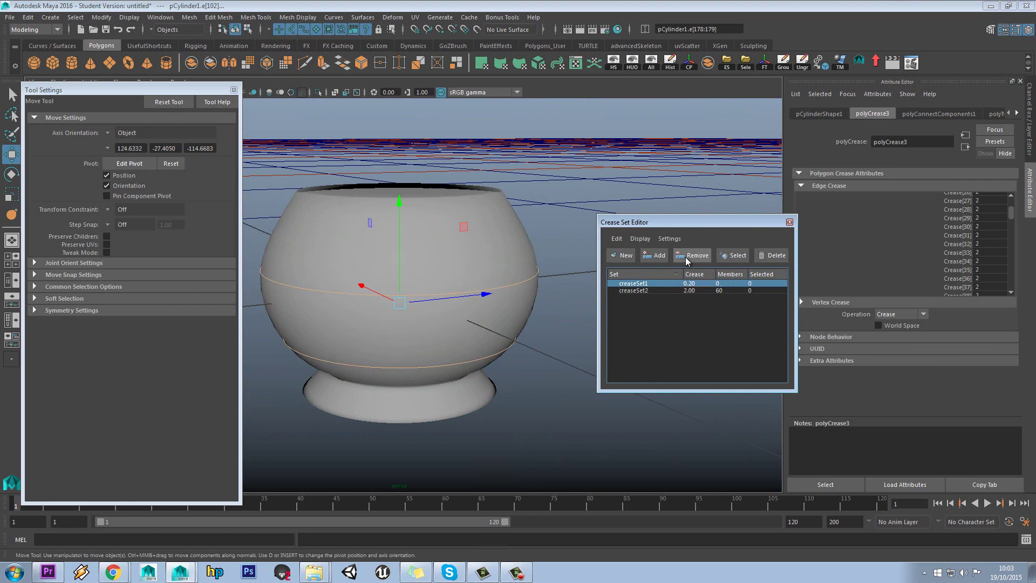
left_click(654, 255)
left_click_drag(492, 251, 518, 283, "alt")
Try a crease value of 2 for creaseSet1 and restore it to 0.2.
left_click(701, 290)
left_click(701, 284)
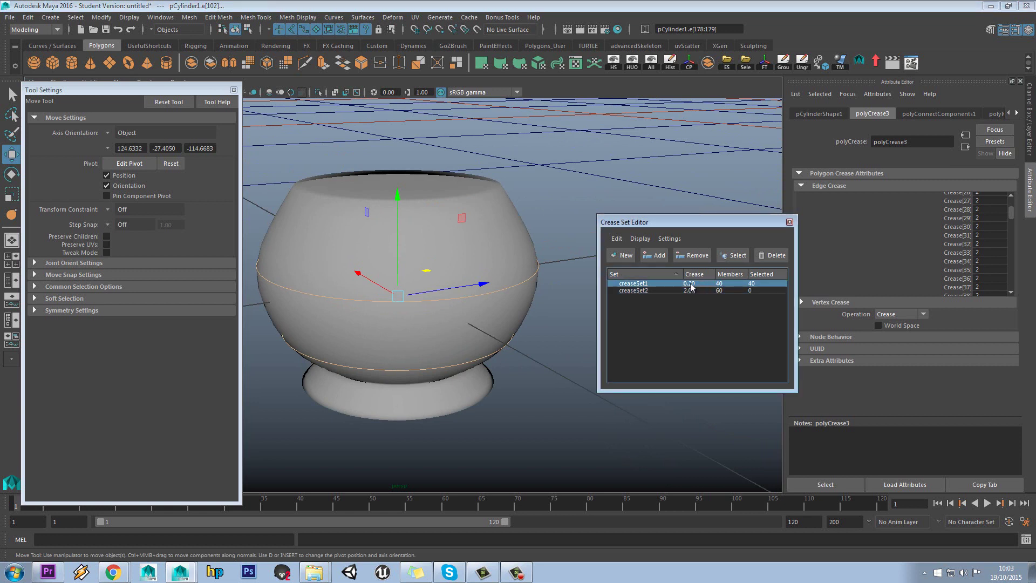
left_click(693, 283)
type("2")
key("Return")
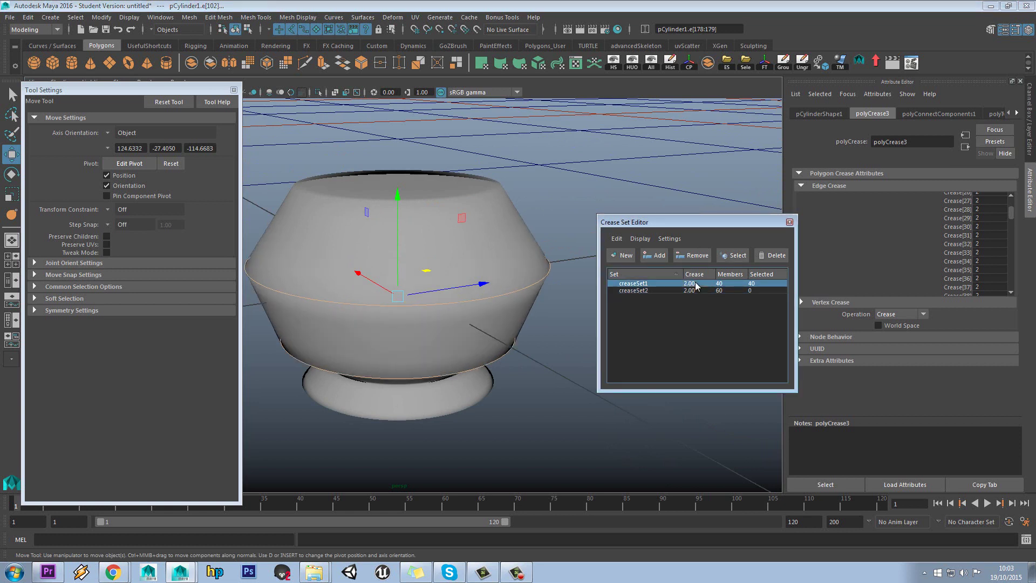
left_click(695, 285)
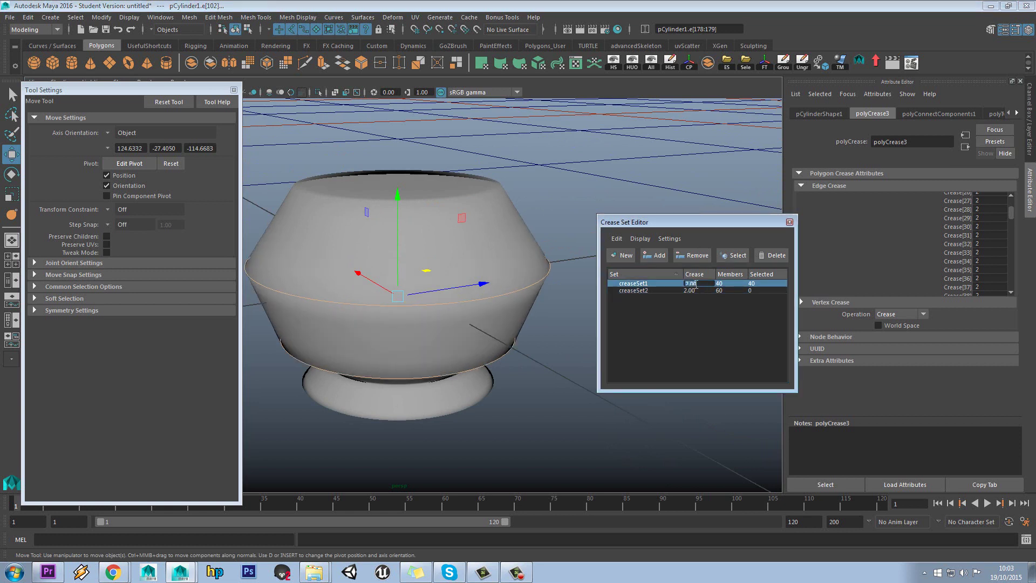
key("Return")
Return the pot to object mode, reactivate the Crease Tool and select the widest edge loop.
left_click_drag(517, 267, 479, 269, "alt")
right_click_drag(458, 231, 496, 210)
left_click_drag(432, 245, 424, 269, "alt")
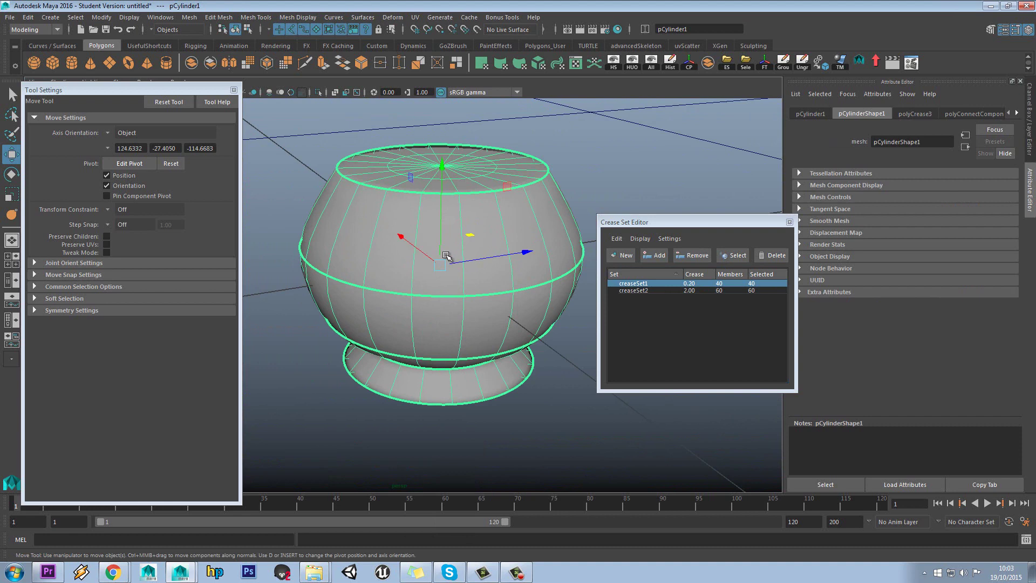
left_click(12, 214)
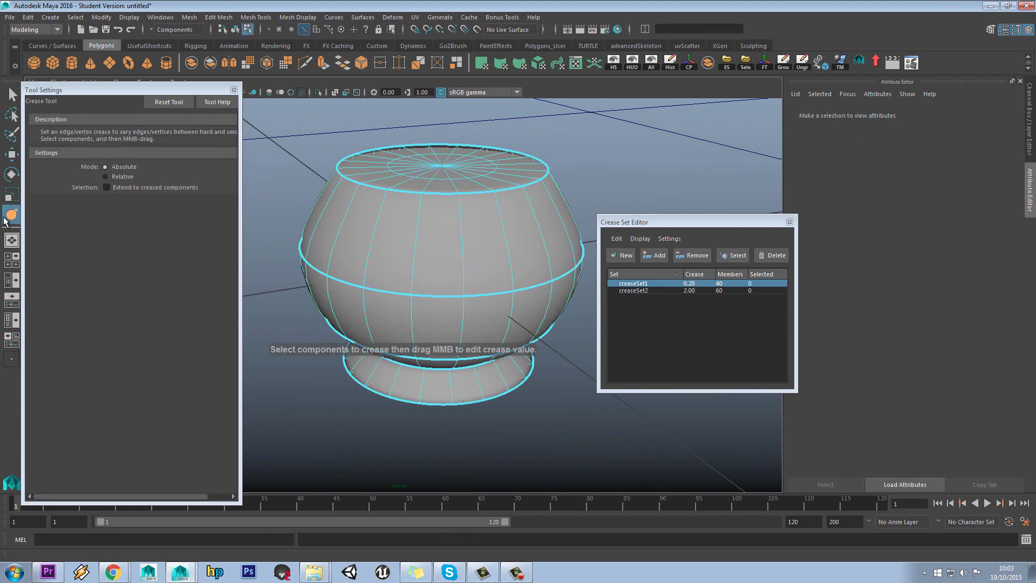
left_click_drag(406, 264, 447, 249, "alt")
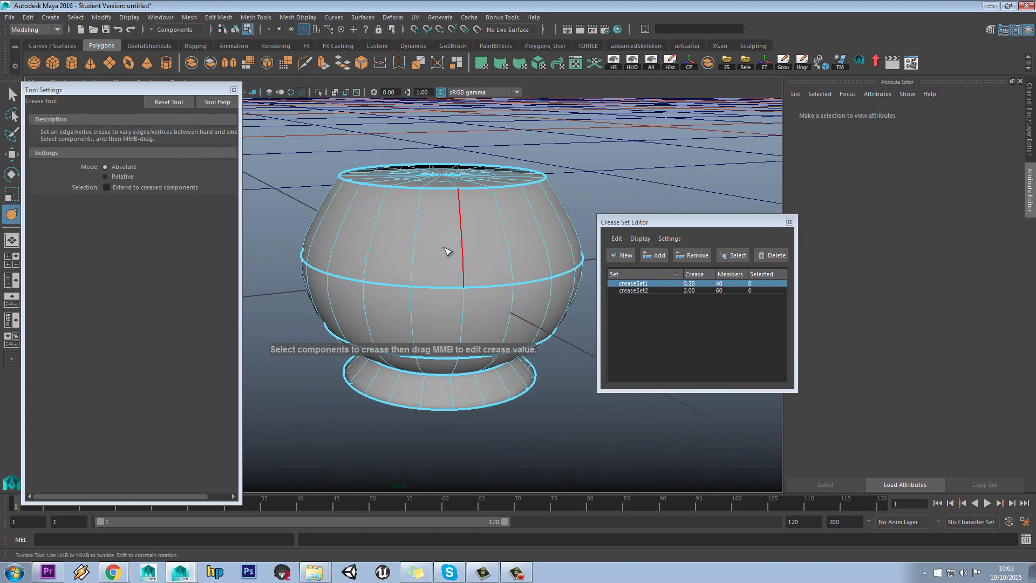
double_click(438, 288)
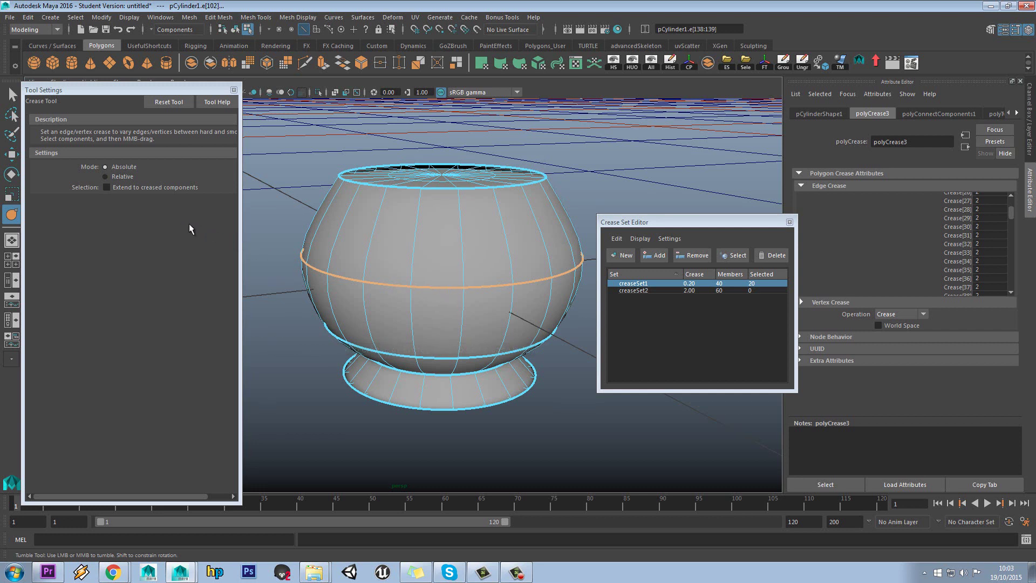
Try the Extend to creased components option by picking single edges on the widest loop and the top rim, and disable it again.
left_click(286, 313)
left_click(141, 189)
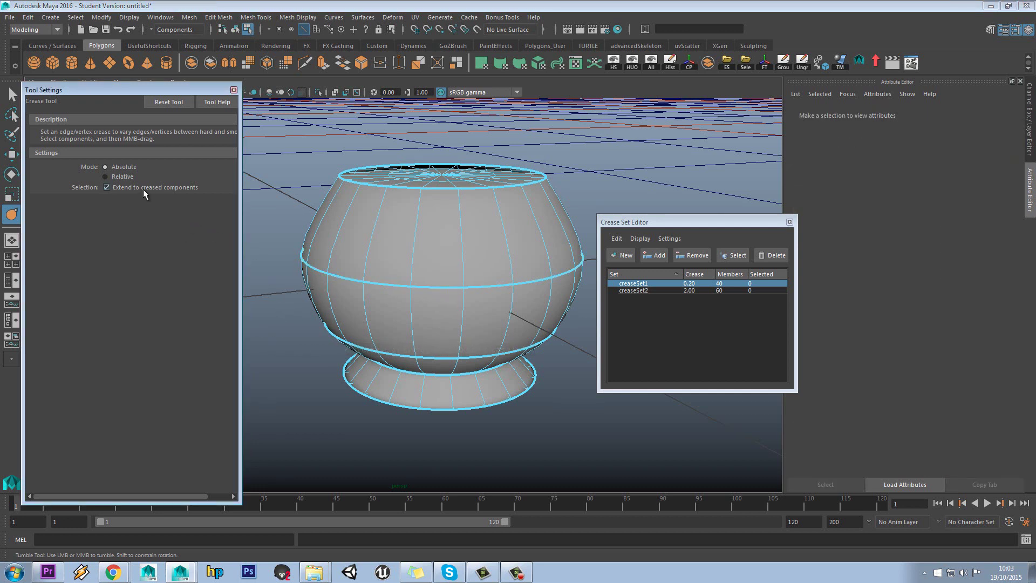
left_click(431, 289)
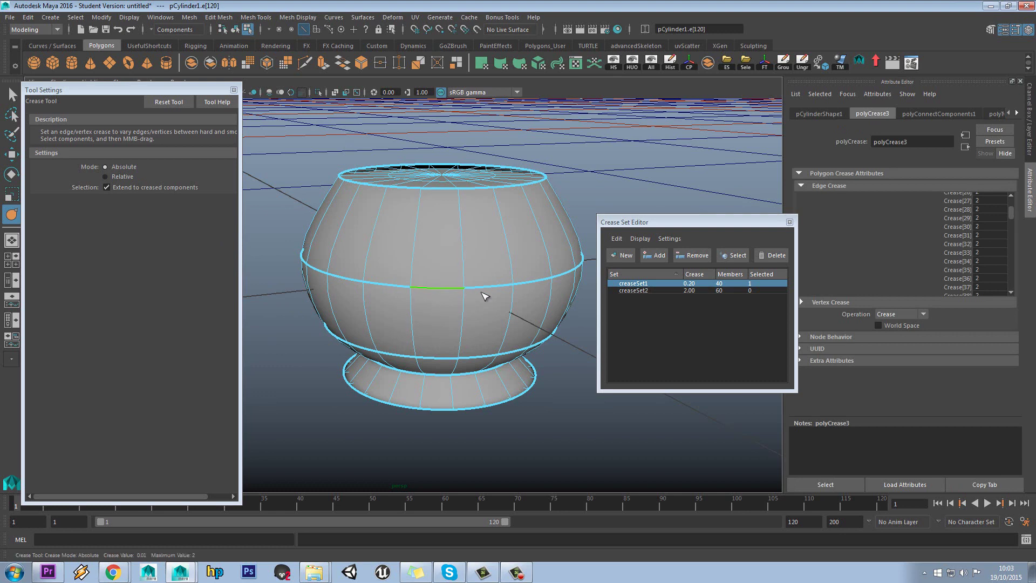
key("ctrl+z")
left_click_drag(393, 281, 165, 224, "alt")
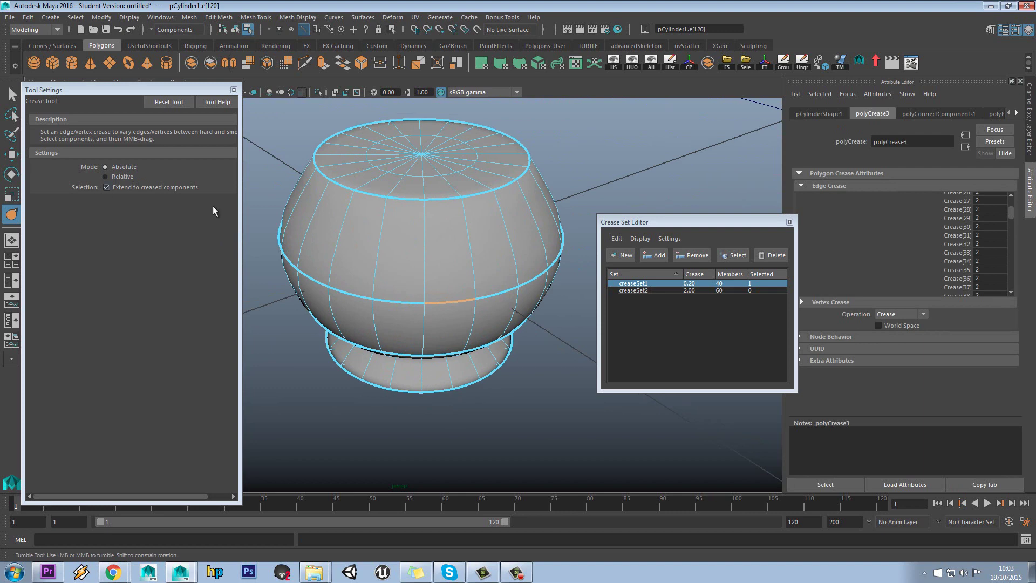
left_click(450, 207)
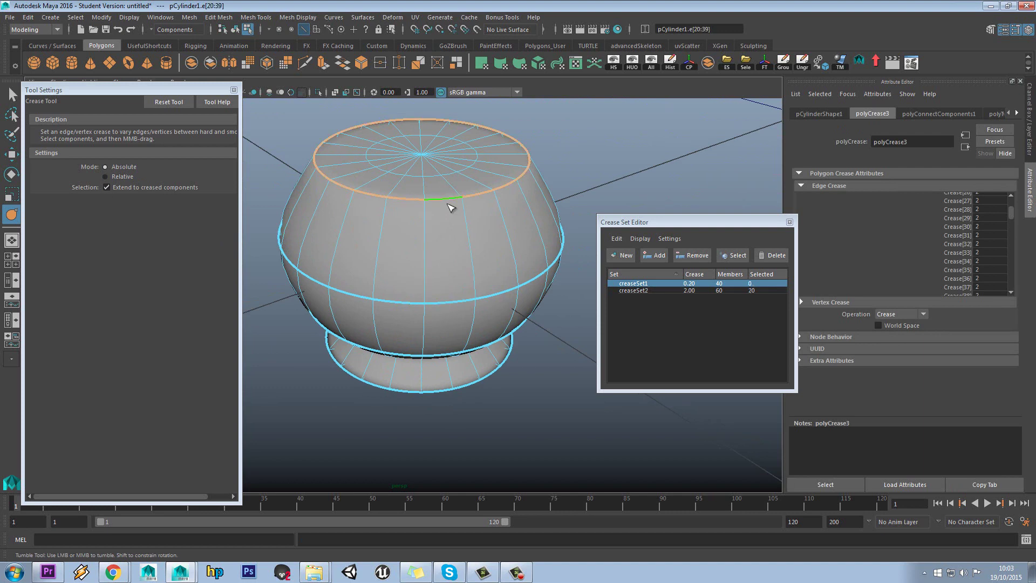
left_click_drag(421, 215, 271, 224, "alt")
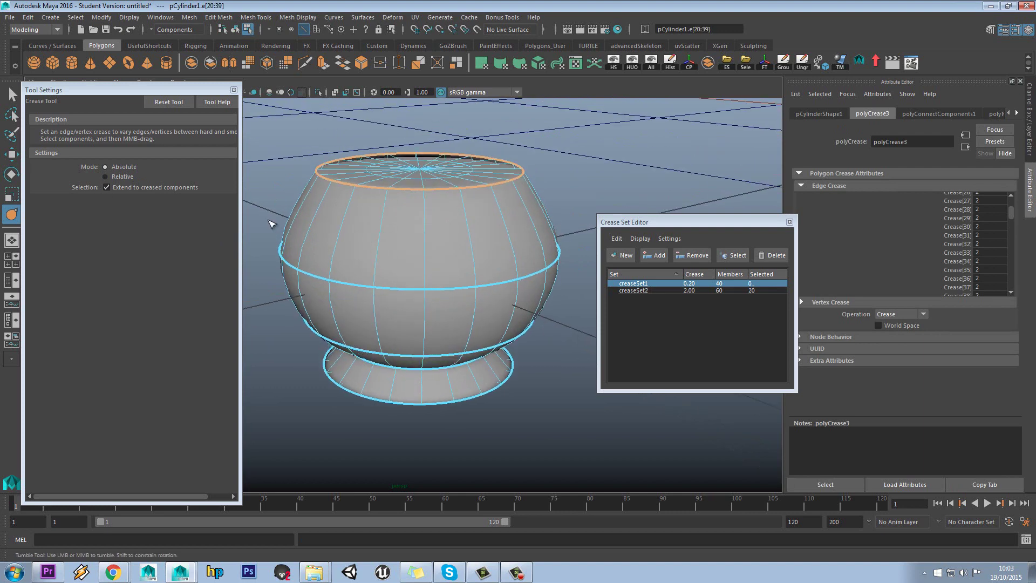
left_click(123, 189)
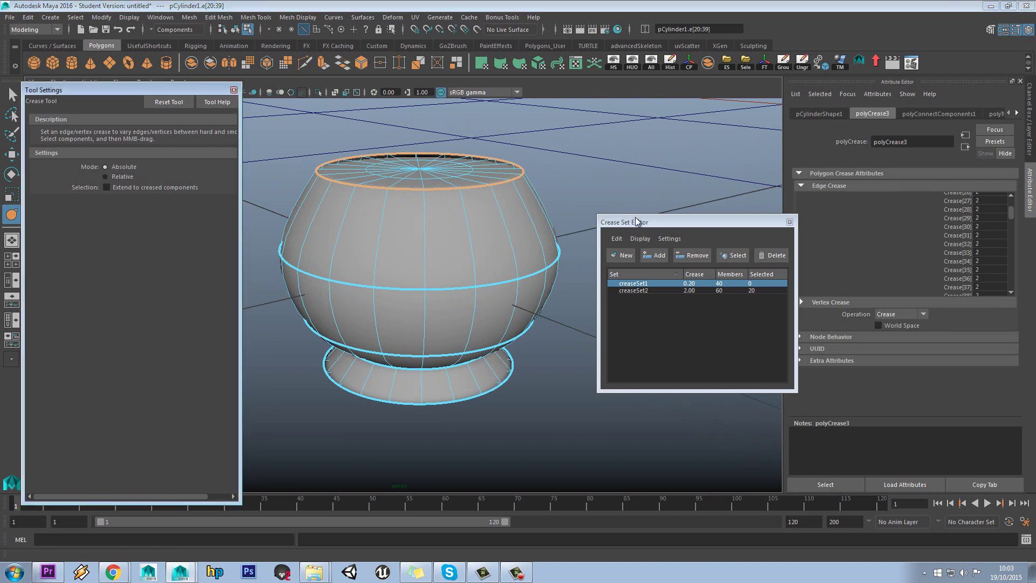
Return the pot to object mode, clear the selection and inspect the smoothed shape.
left_click_drag(648, 222, 657, 196)
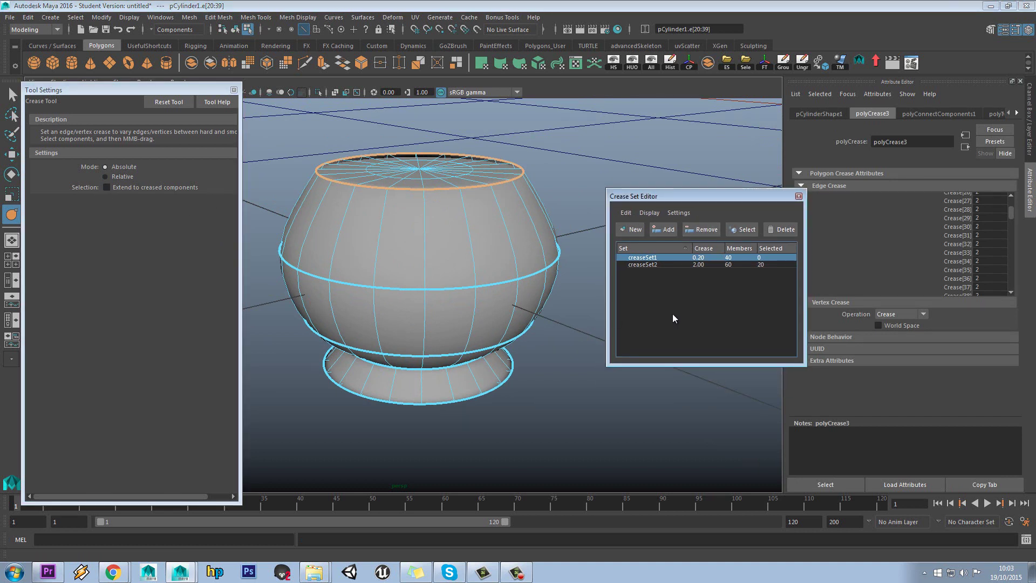
left_click_drag(508, 257, 475, 237, "alt")
right_click_drag(475, 237, 505, 214)
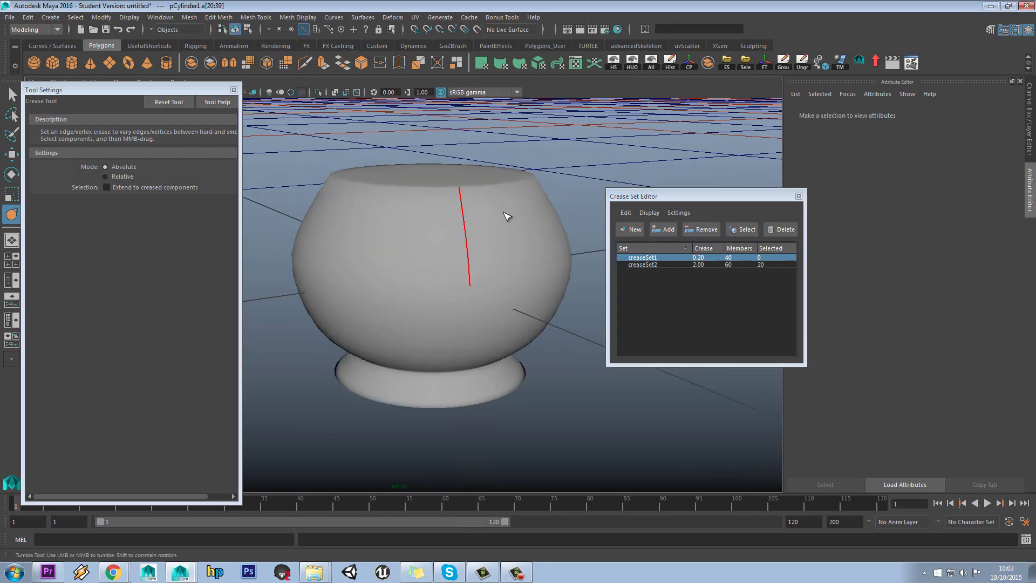
left_click(594, 187)
left_click_drag(593, 186, 597, 185, "alt")
right_click_drag(597, 185, 521, 243, "alt")
left_click_drag(521, 242, 475, 258, "alt")
middle_click_drag(454, 256, 476, 256, "alt")
right_click_drag(458, 256, 520, 248, "alt")
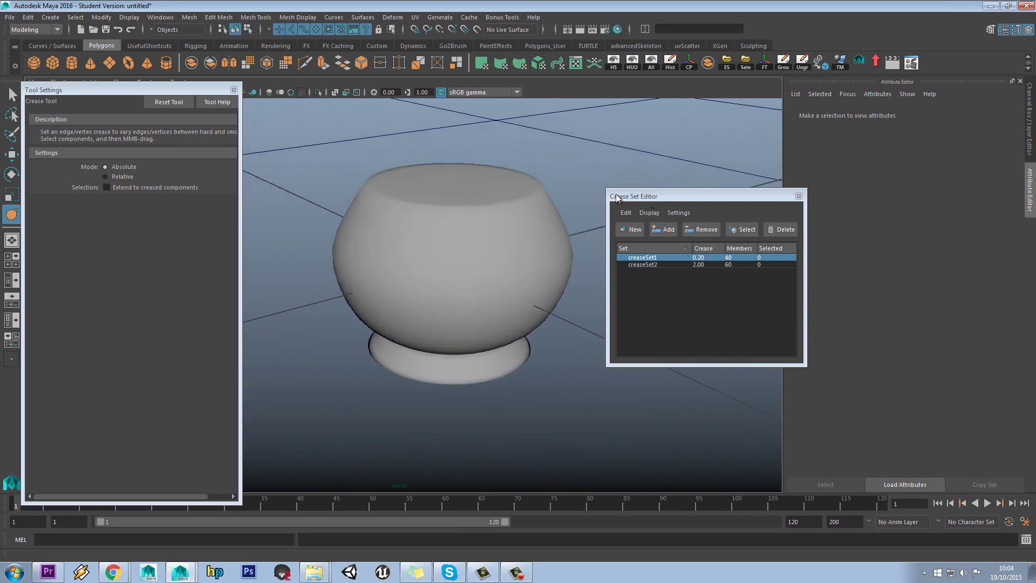